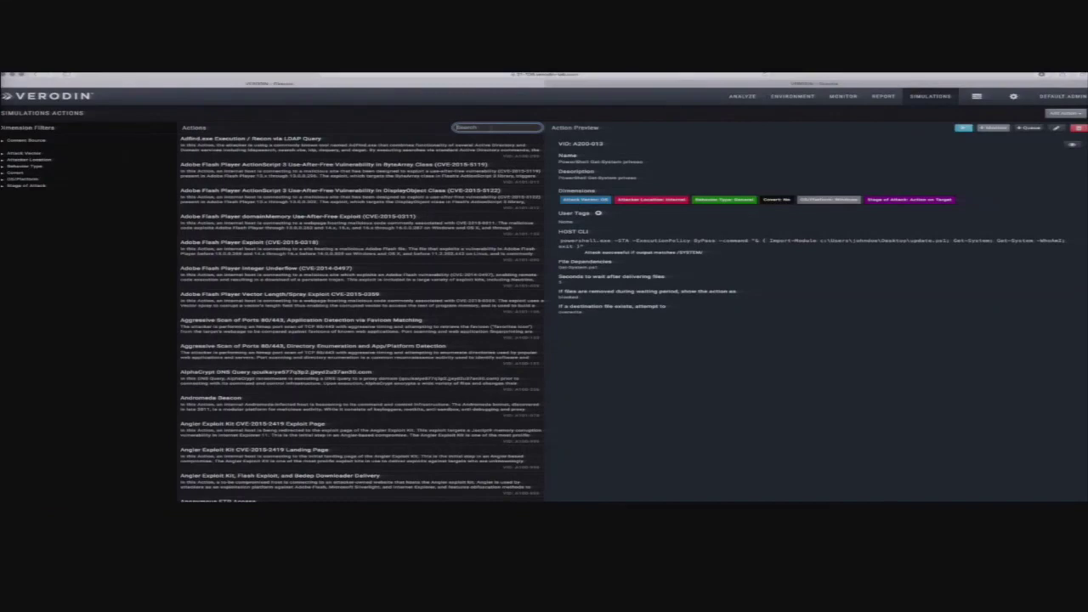
Step: Search the simulation actions for "powershell" and review the command input of the PowerShell Get-System privesc action in its editor
{"action": "type", "text": "powershell"}
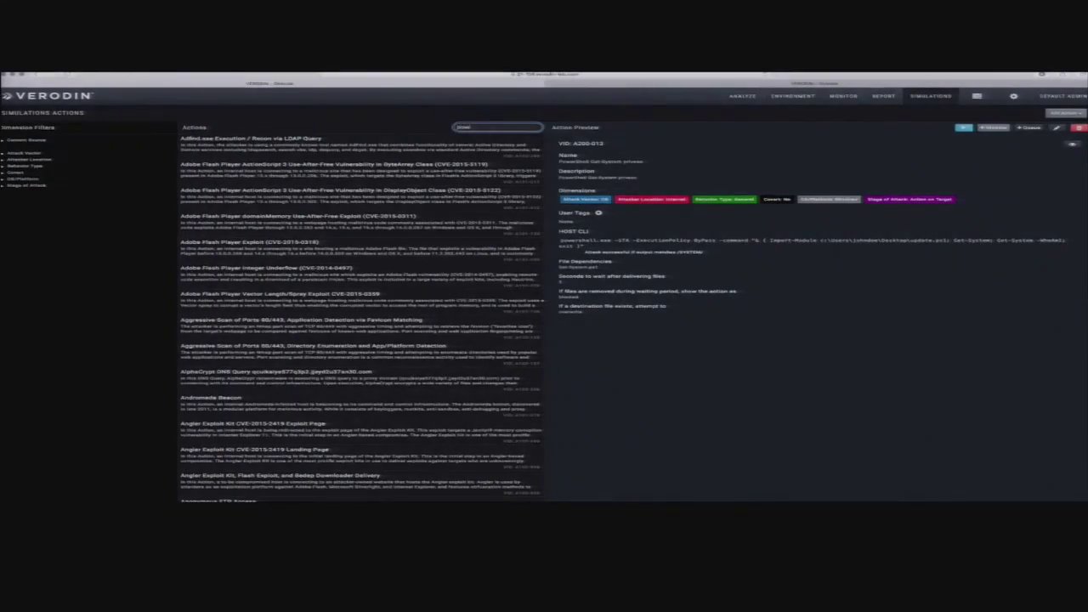
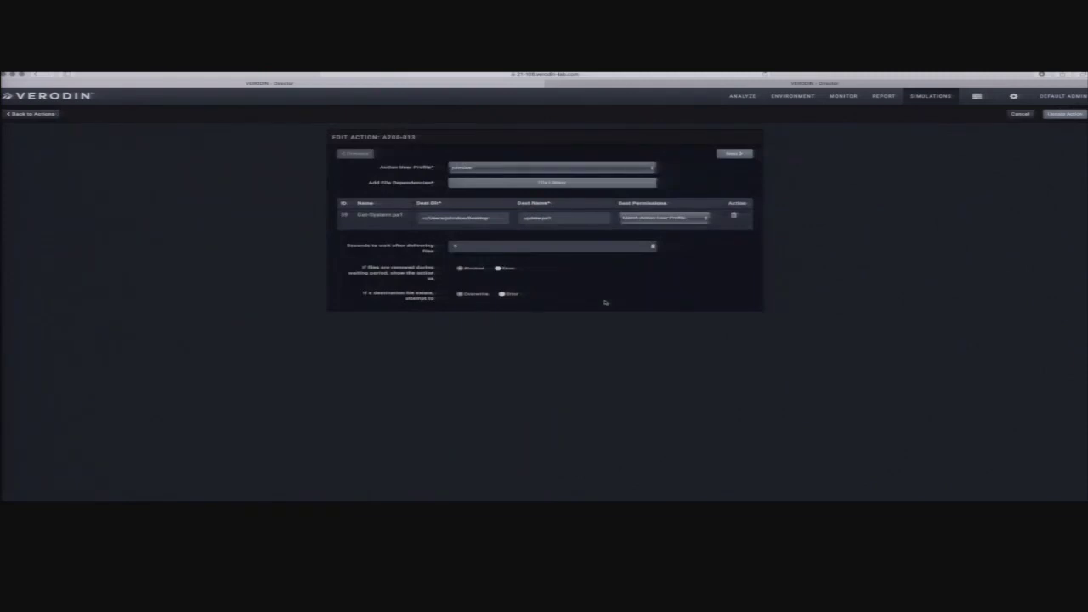
{"action": "left_click", "coordinate": [738, 155]}
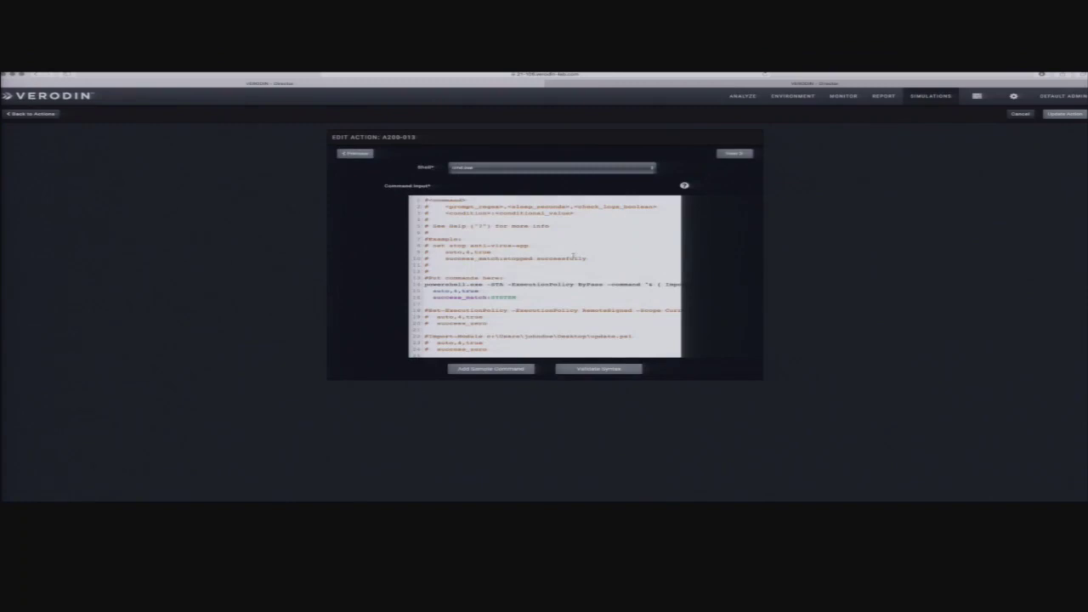
{"action": "scroll", "coordinate": [572, 255], "scroll_direction": "down", "scroll_amount": 3}
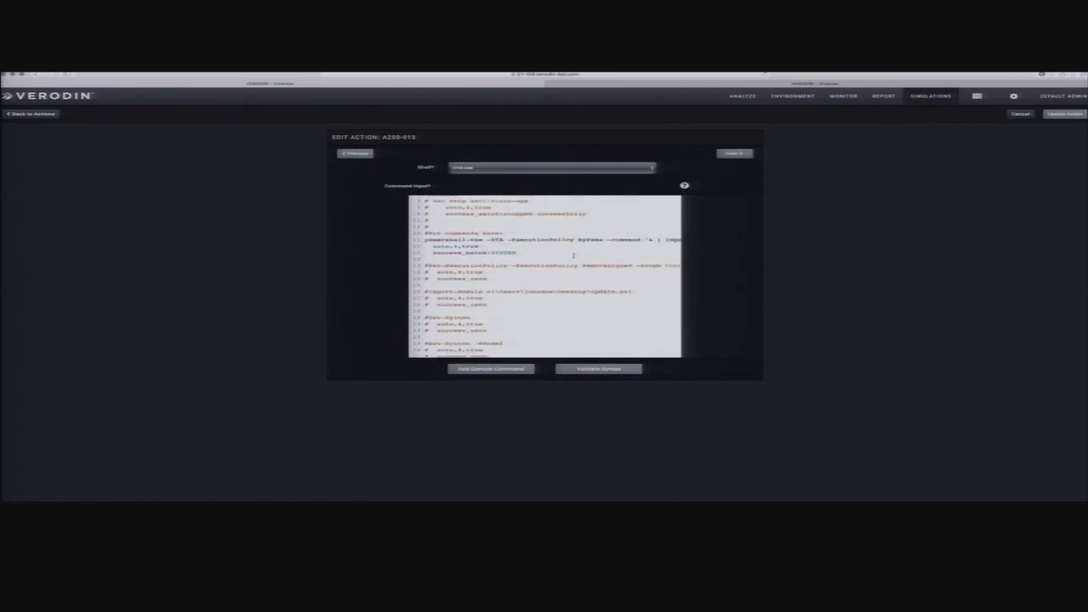
{"action": "scroll", "coordinate": [573, 255], "scroll_direction": "right", "scroll_amount": 5}
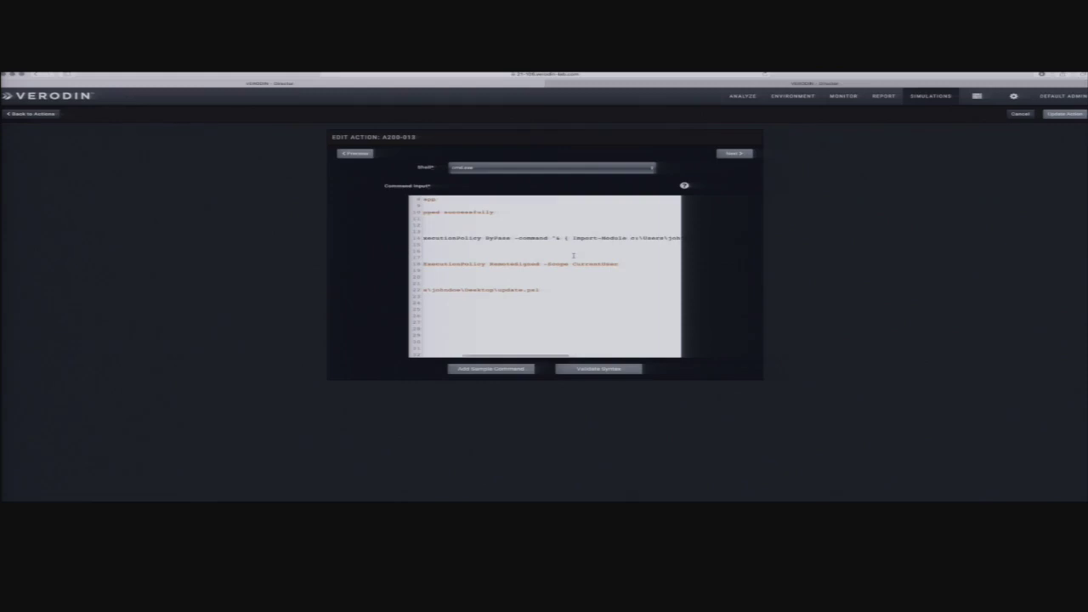
{"action": "scroll", "coordinate": [572, 255], "scroll_direction": "right", "scroll_amount": 5}
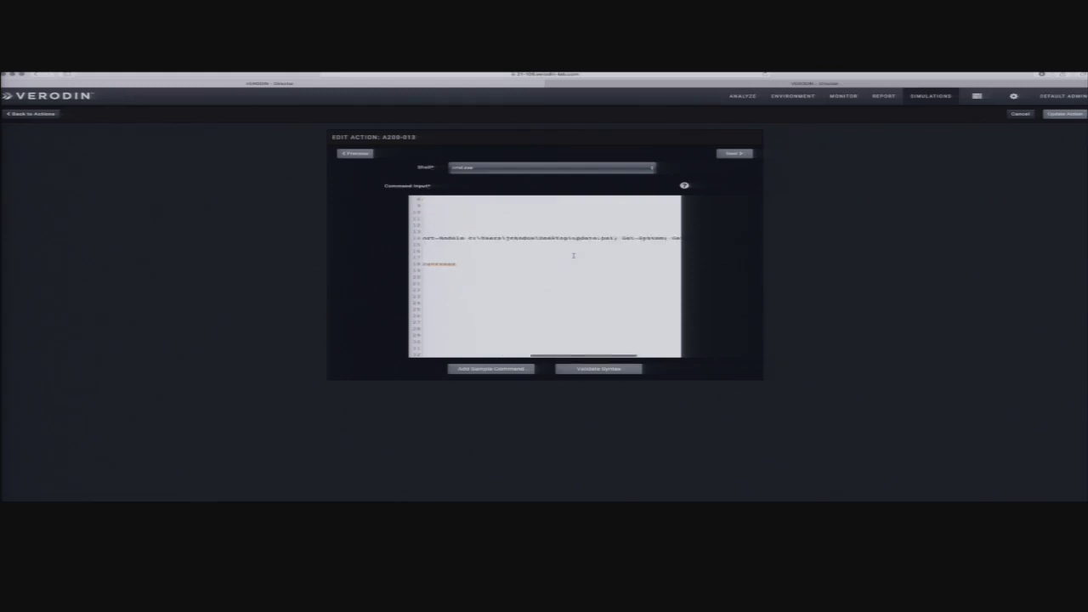
{"action": "scroll", "coordinate": [573, 255], "scroll_direction": "right", "scroll_amount": 5}
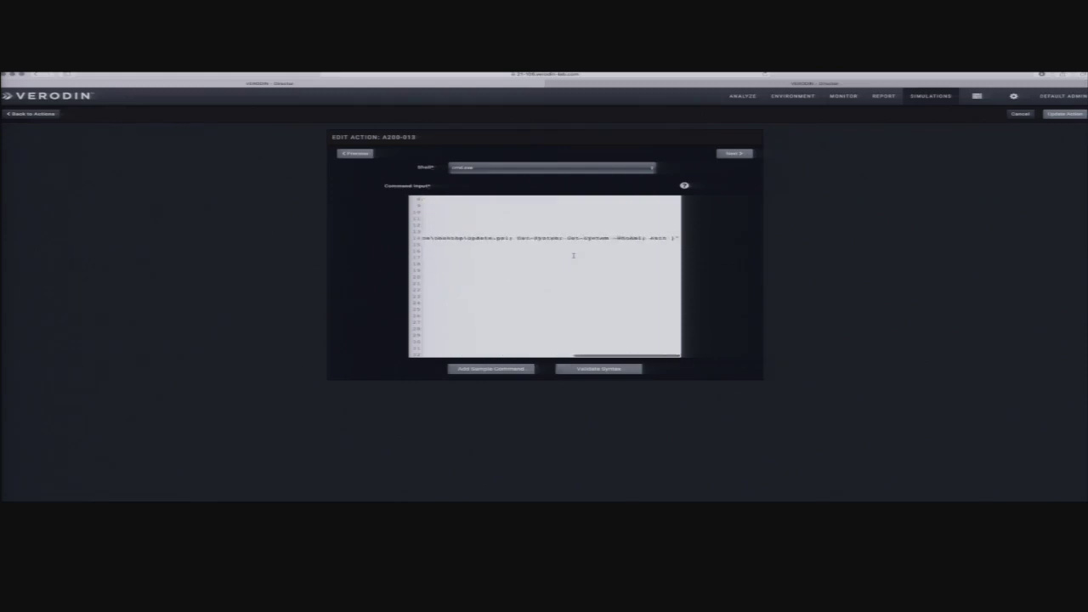
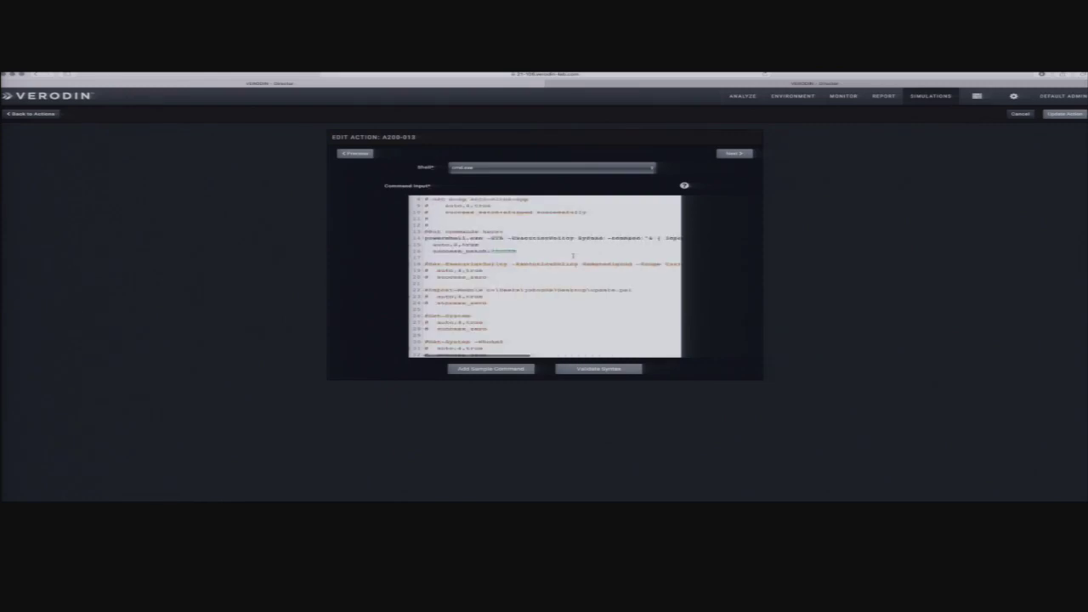
{"action": "scroll", "coordinate": [573, 255], "scroll_direction": "up", "scroll_amount": 5}
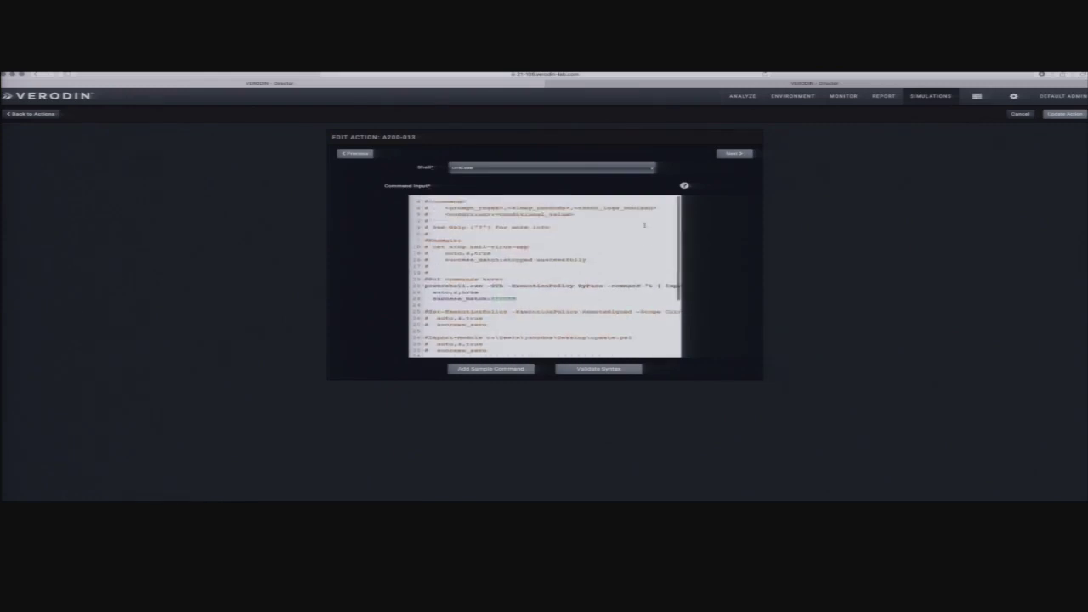
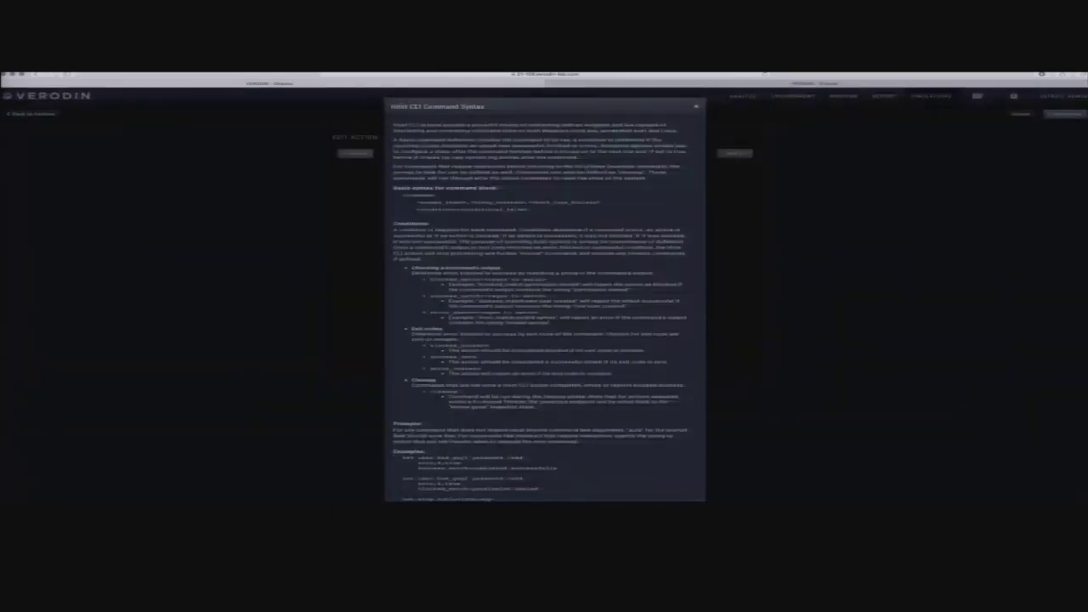
Step: Read the Host CLI Command Syntax help through to its examples, close it and leave the action editor without saving
{"action": "scroll", "coordinate": [643, 248], "scroll_direction": "down", "scroll_amount": 1}
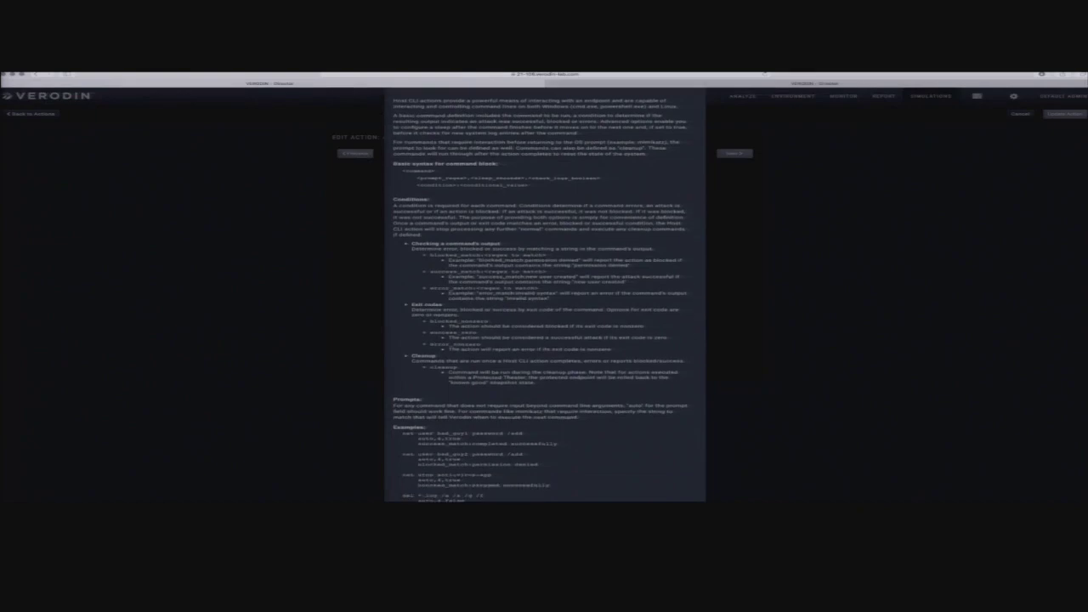
{"action": "scroll", "coordinate": [643, 248], "scroll_direction": "down", "scroll_amount": 2}
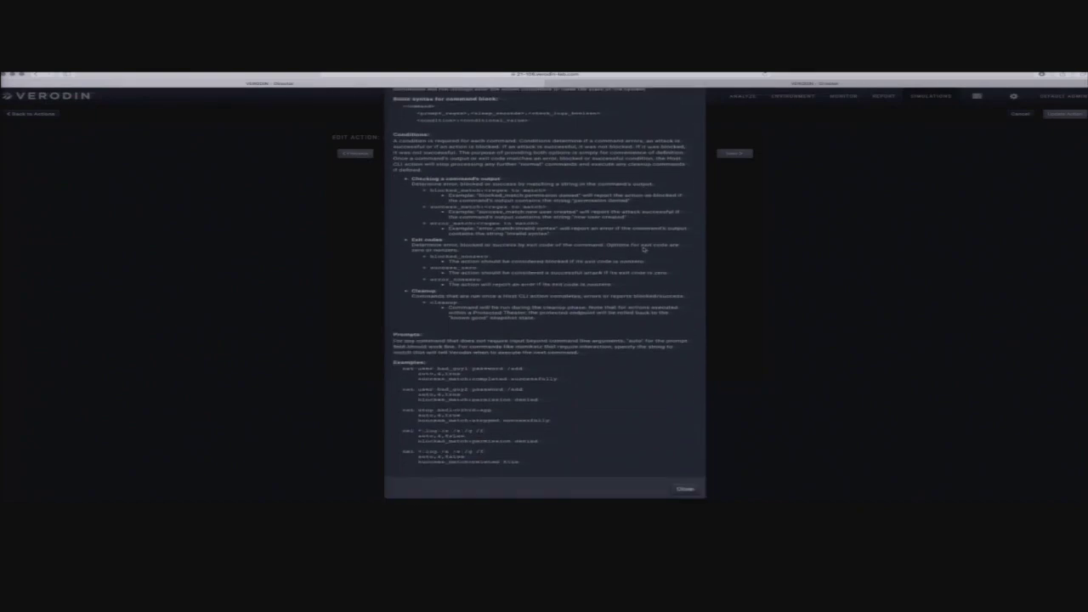
{"action": "left_click", "coordinate": [685, 489]}
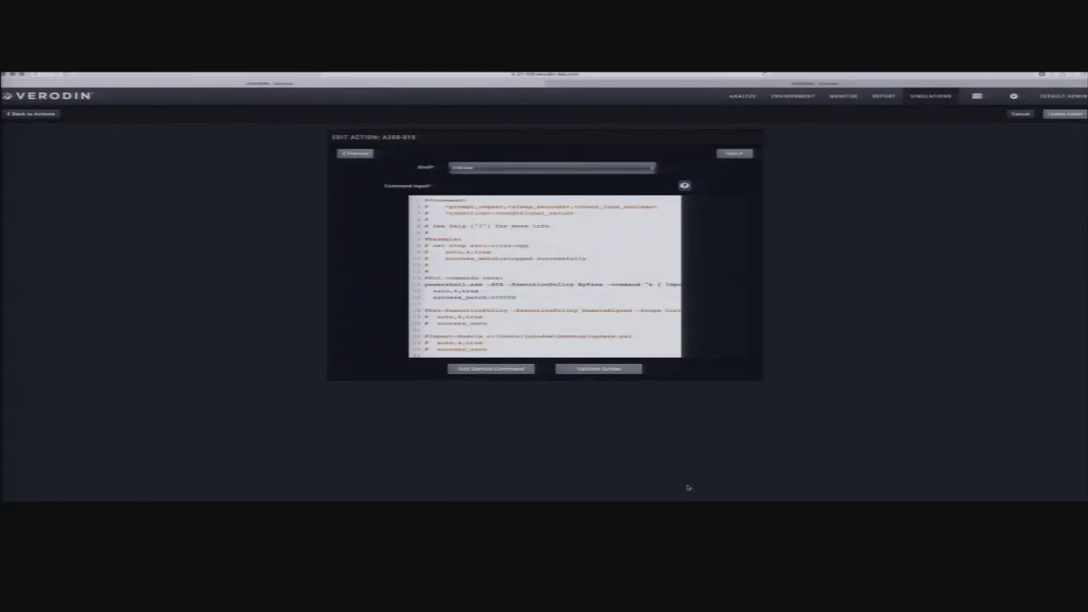
{"action": "left_click", "coordinate": [1021, 115]}
Step: Search the sequences for "powershell" and run PowerShell Privilege Escalation (named pipe exploitation) now with Windows7 as the endpoint actor
{"action": "left_click", "coordinate": [900, 129]}
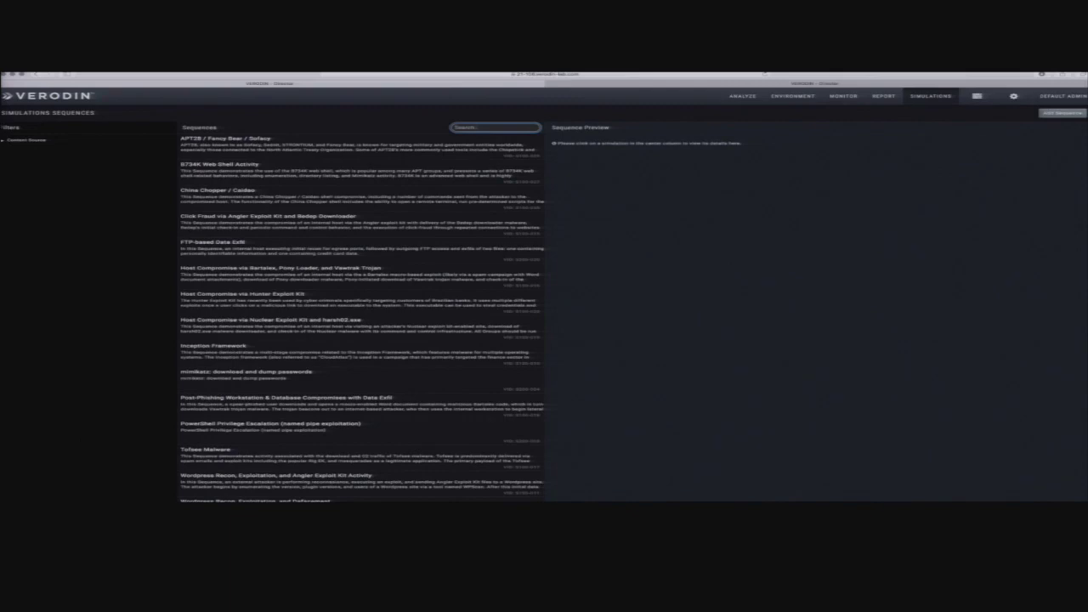
{"action": "type", "text": "powershell"}
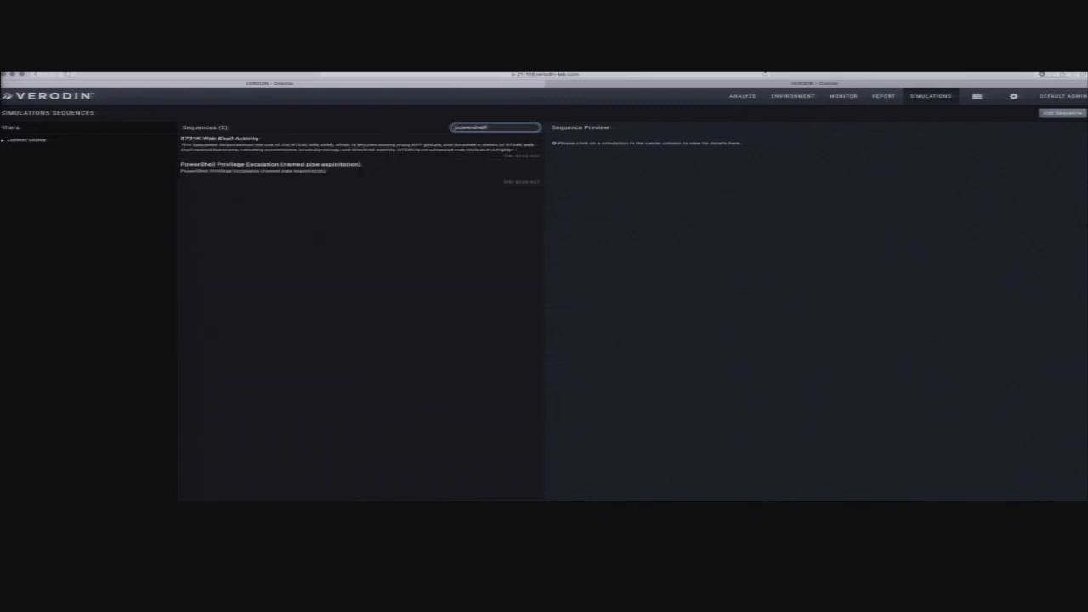
{"action": "left_click", "coordinate": [303, 170]}
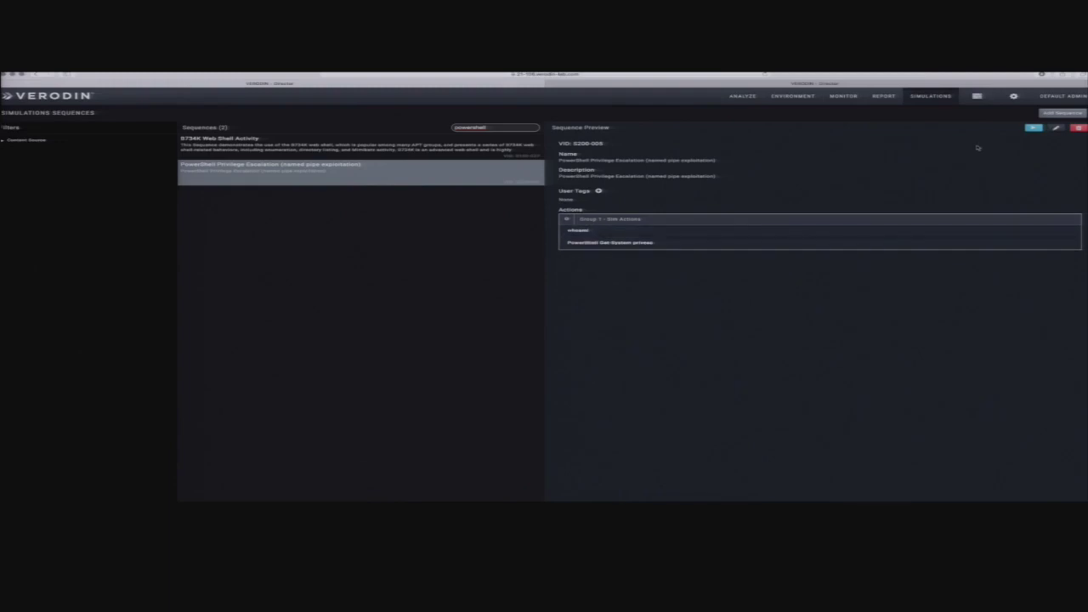
{"action": "left_click", "coordinate": [1034, 129]}
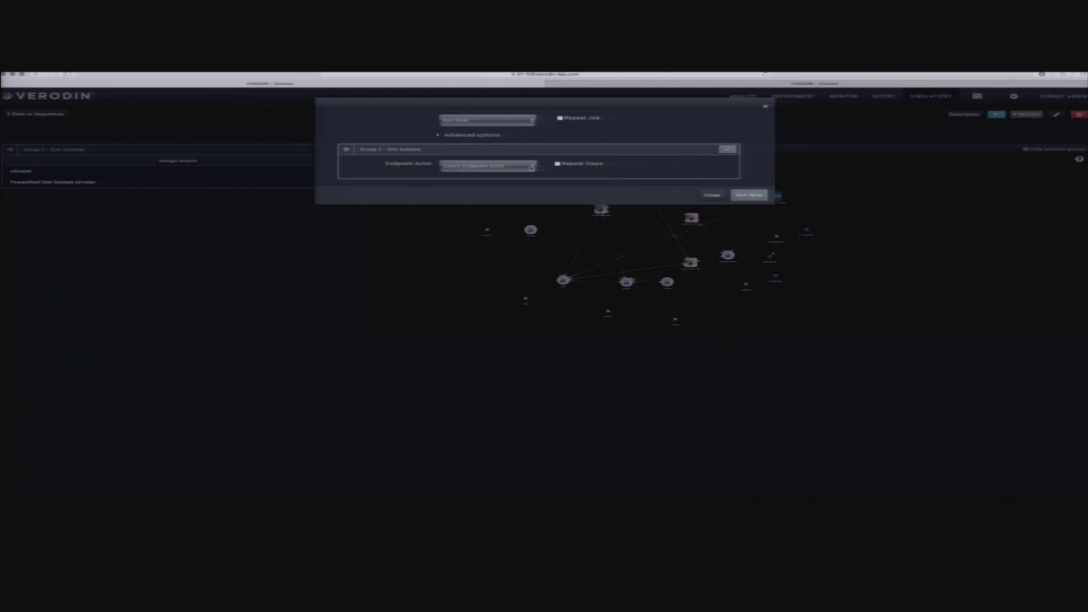
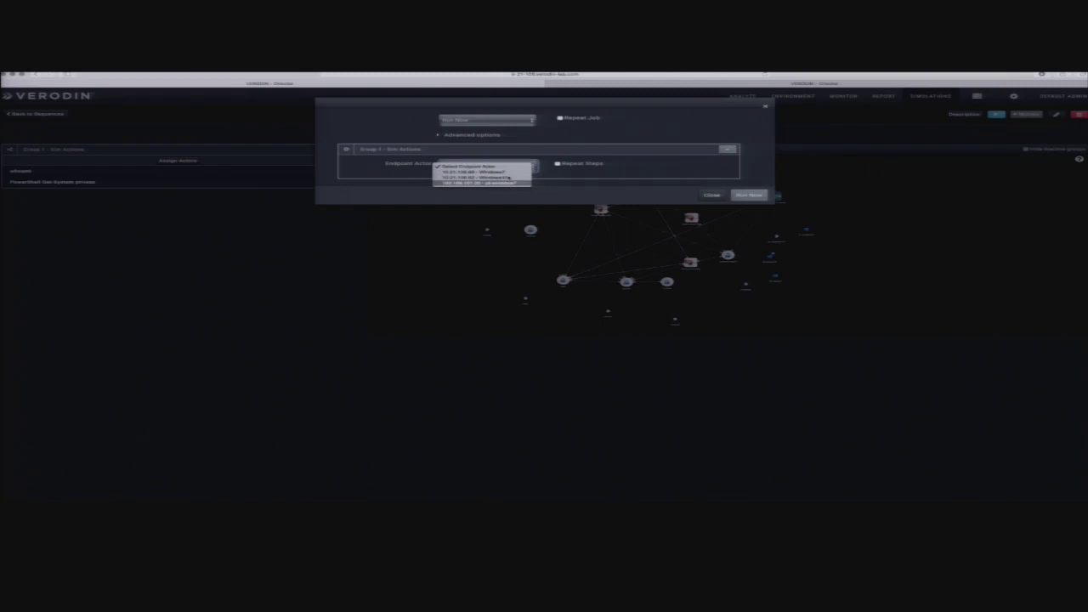
{"action": "left_click", "coordinate": [509, 174]}
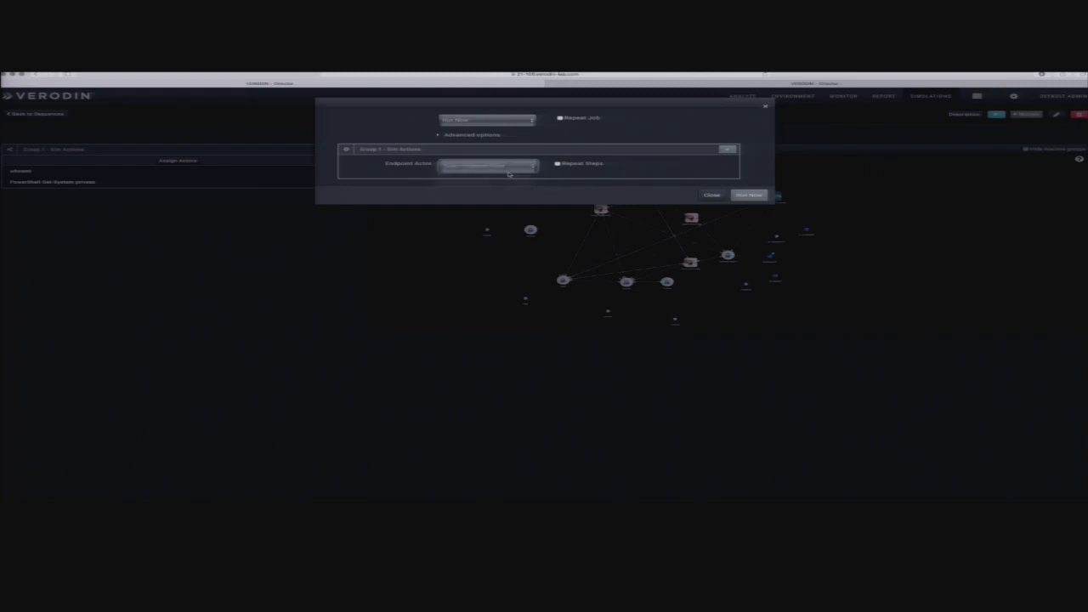
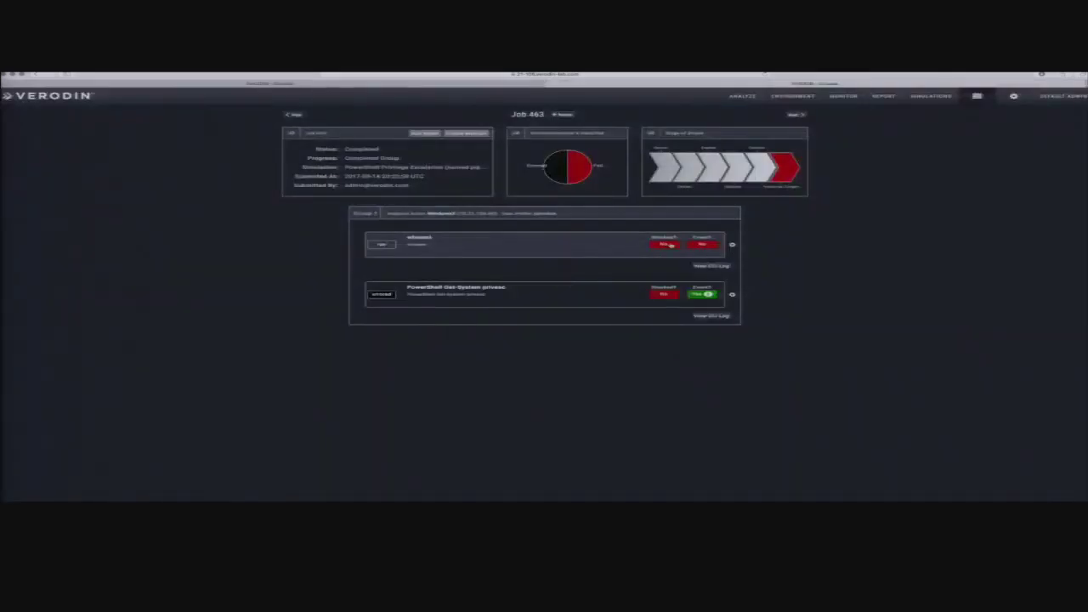
Step: View the CLI log of the whoami action, highlight the account line in its output and close the log
{"action": "left_click", "coordinate": [707, 271]}
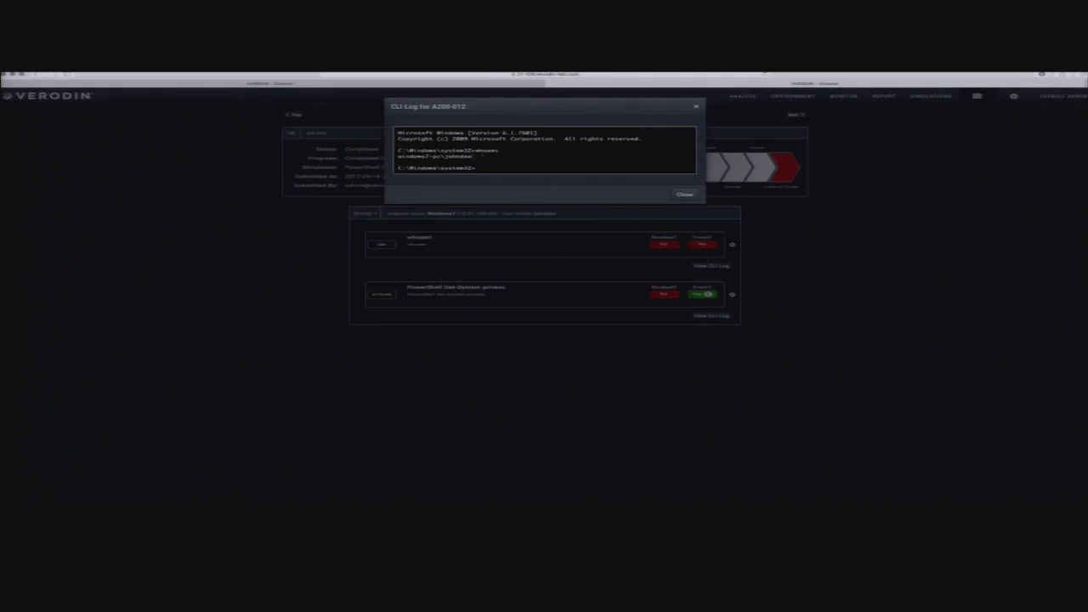
{"action": "left_click_drag", "start_coordinate": [483, 156], "coordinate": [398, 156]}
{"action": "left_click", "coordinate": [686, 195]}
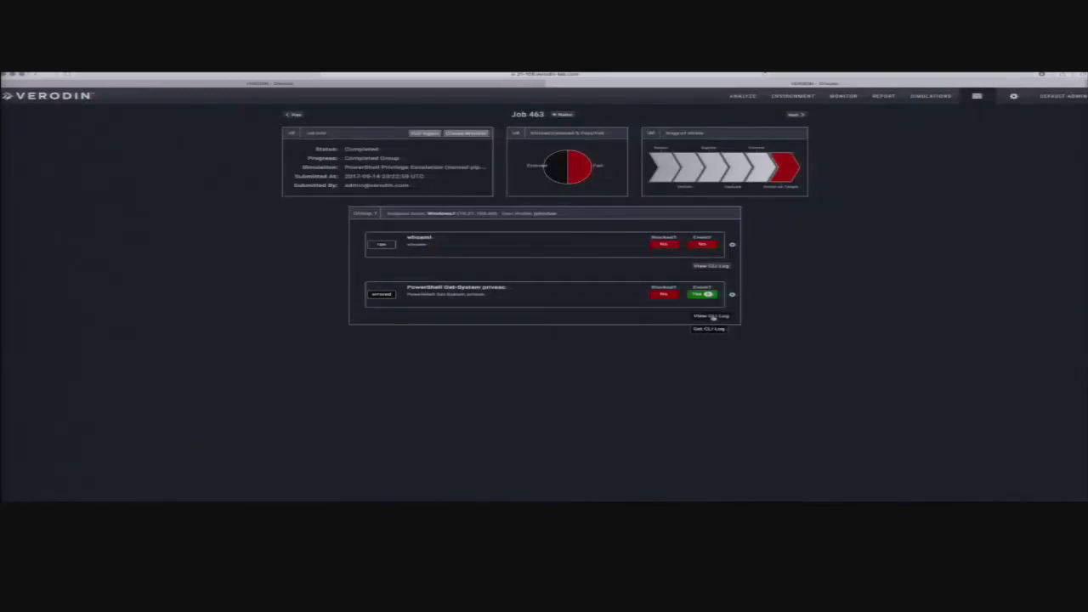
Step: Inspect the PowerShell command and resulting account in the PowerShell Get-System privesc CLI log, and view the raw data of its detected events
{"action": "left_click", "coordinate": [712, 316]}
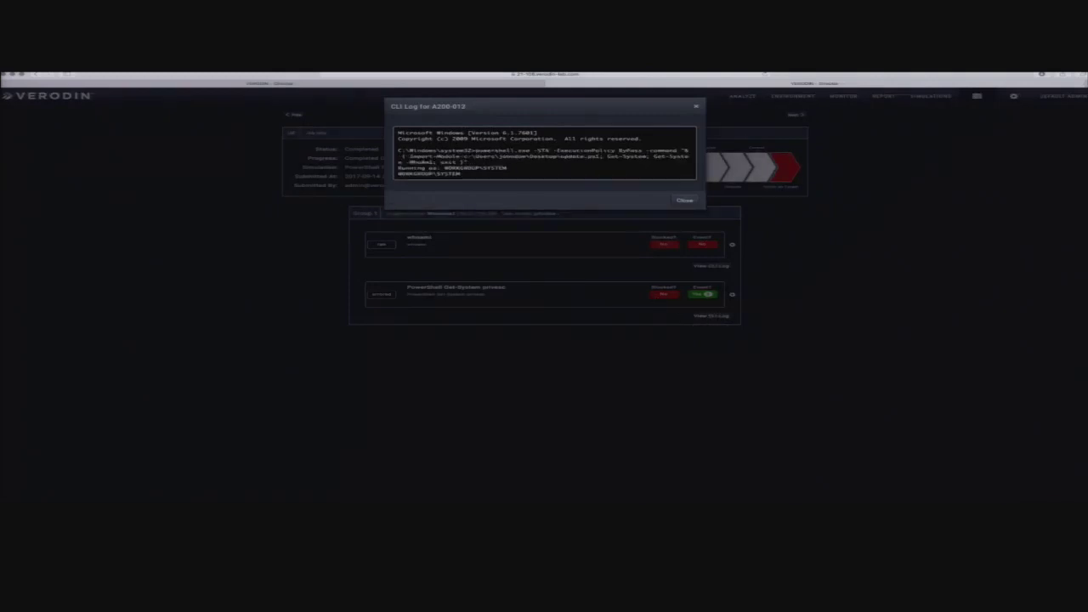
{"action": "left_click_drag", "start_coordinate": [477, 150], "coordinate": [468, 163]}
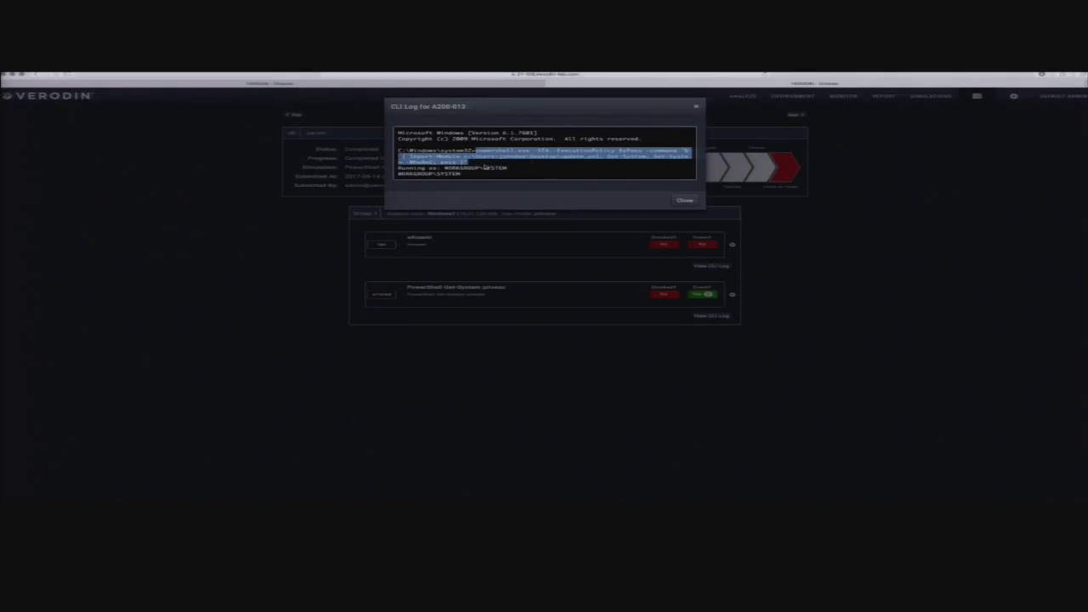
{"action": "left_click_drag", "start_coordinate": [444, 167], "coordinate": [507, 168]}
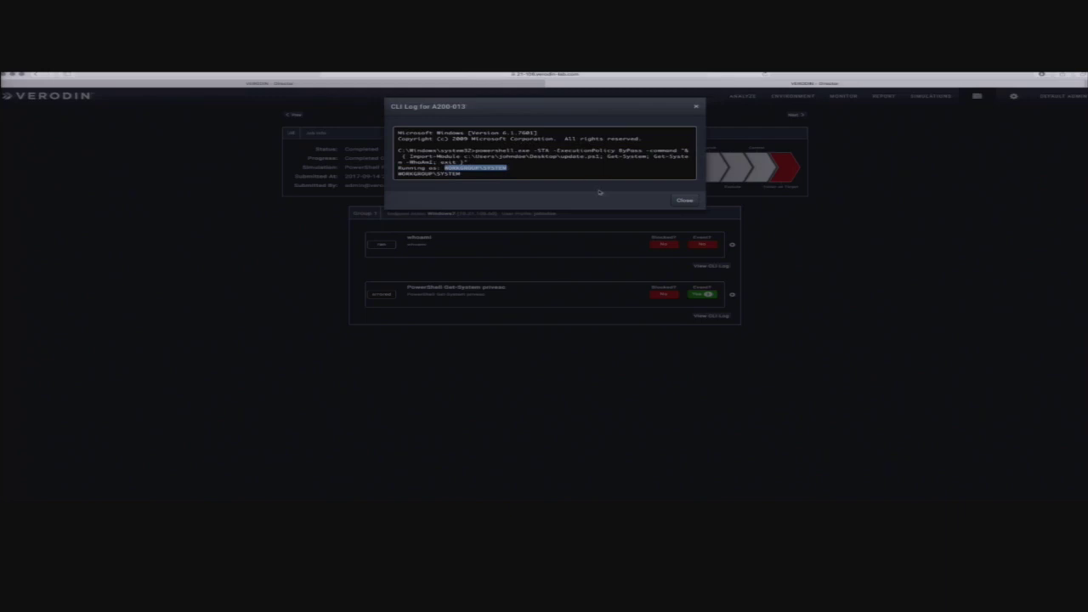
{"action": "left_click", "coordinate": [684, 201]}
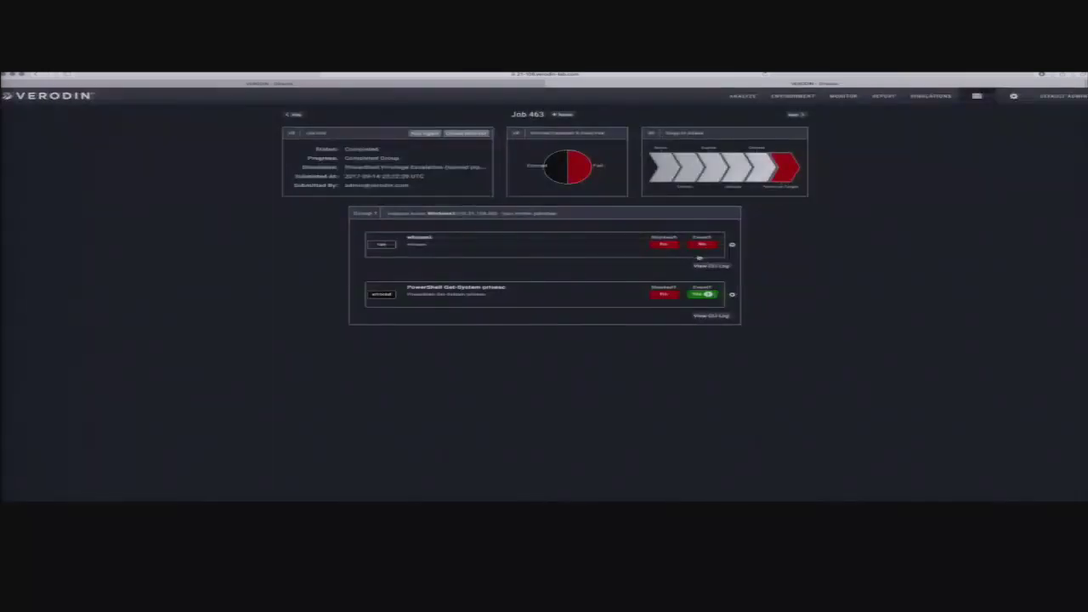
{"action": "left_click", "coordinate": [701, 294]}
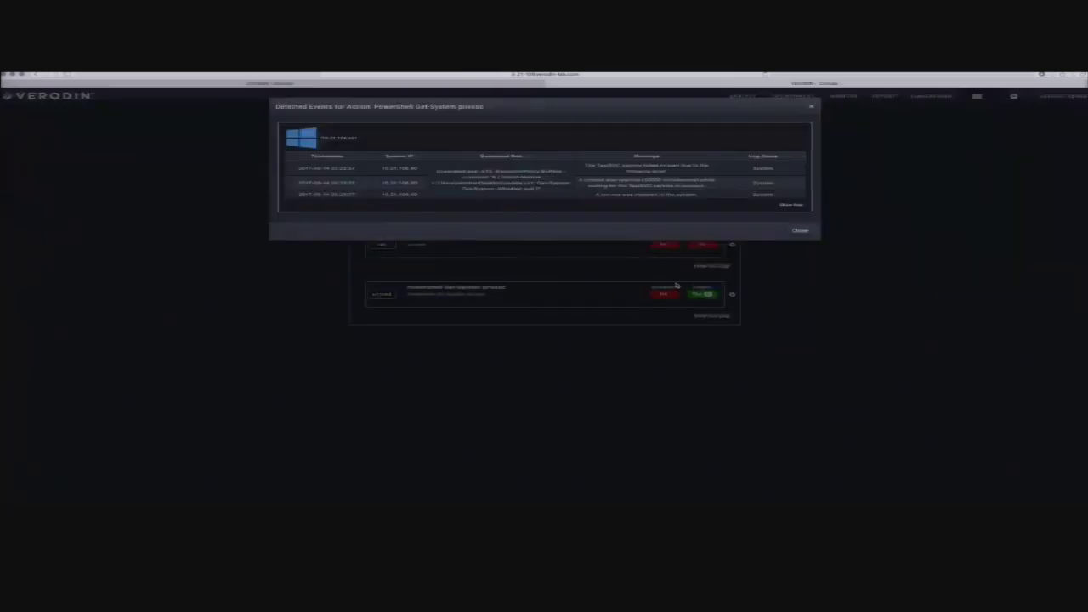
{"action": "left_click", "coordinate": [790, 206]}
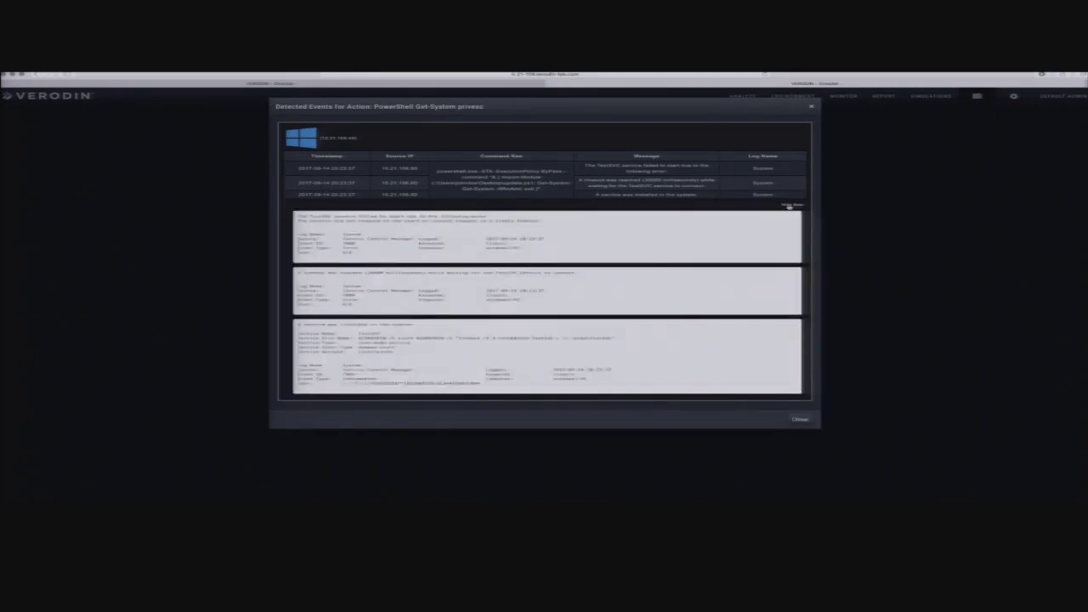
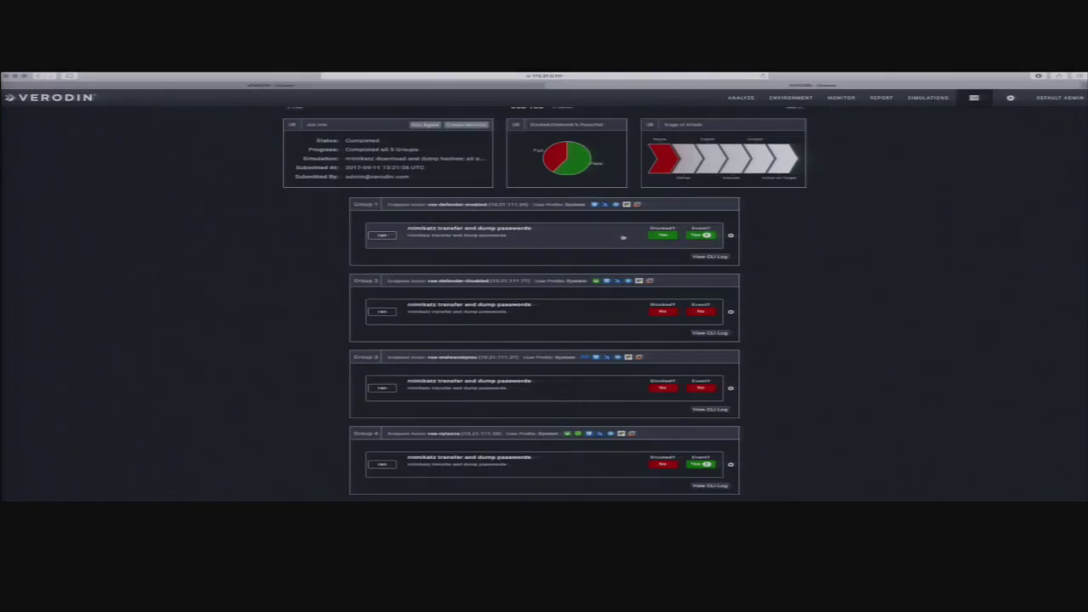
Step: Examine the blocked result and the raw detected events of Group 1's mimikatz transfer and dump passwords action, then close the events
{"action": "mouse_move", "coordinate": [664, 238]}
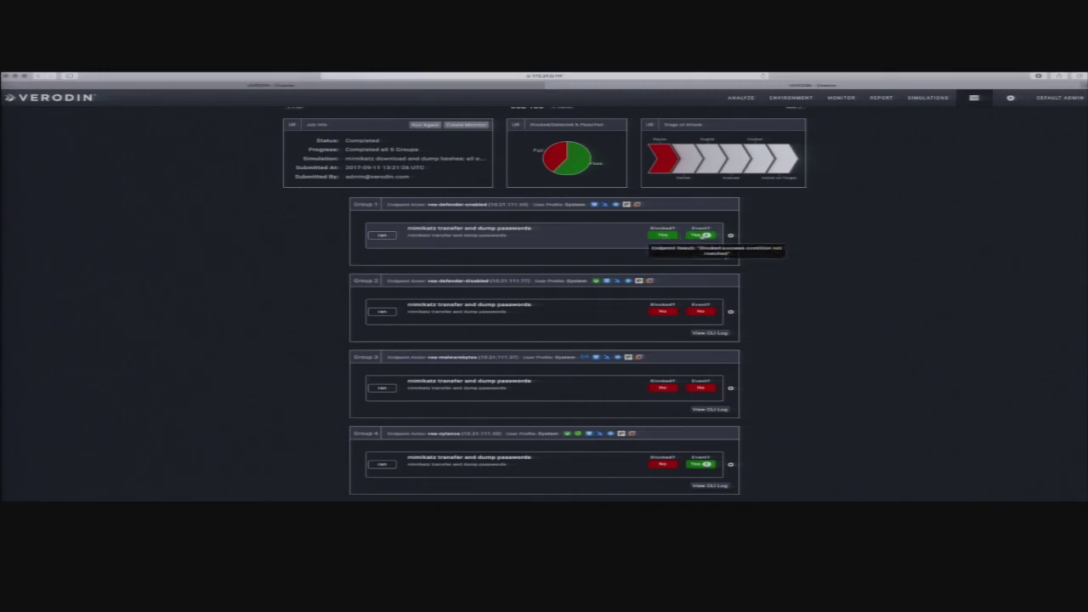
{"action": "left_click", "coordinate": [704, 235]}
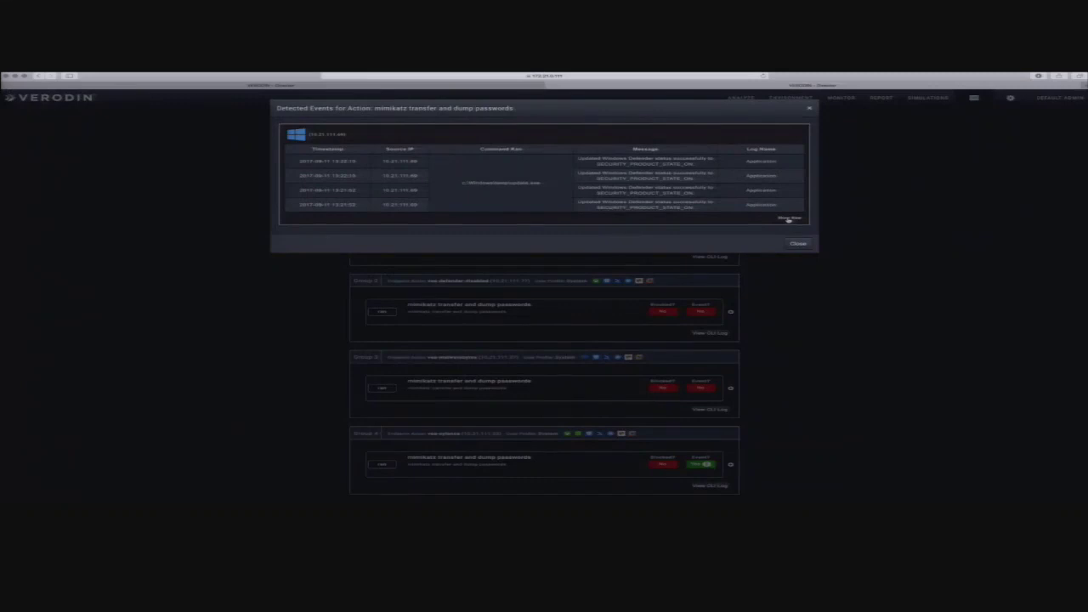
{"action": "left_click", "coordinate": [788, 218]}
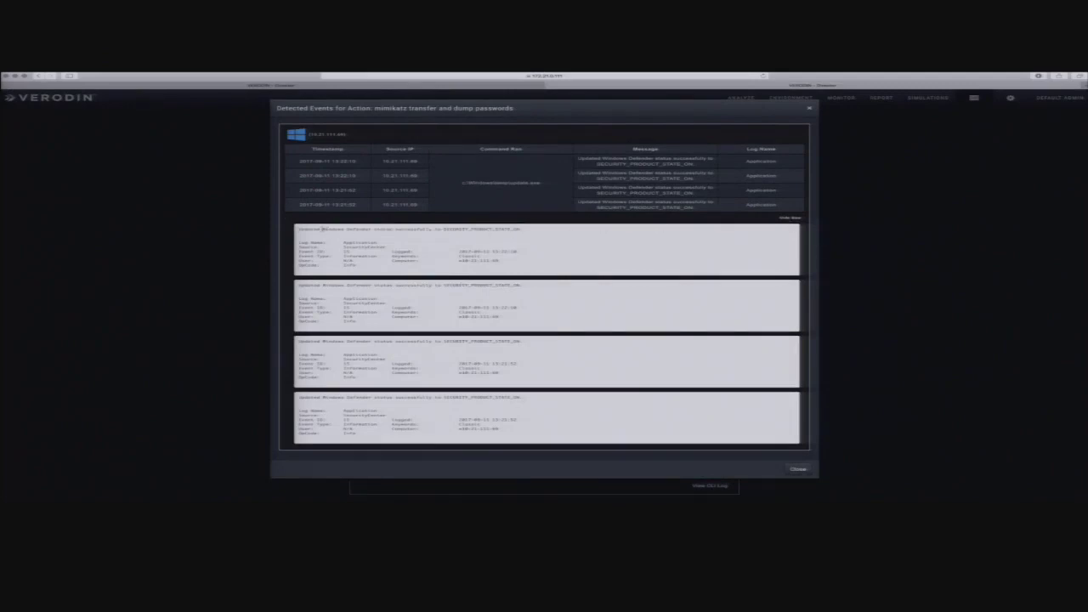
{"action": "left_click_drag", "start_coordinate": [323, 228], "coordinate": [370, 229]}
{"action": "left_click", "coordinate": [797, 469]}
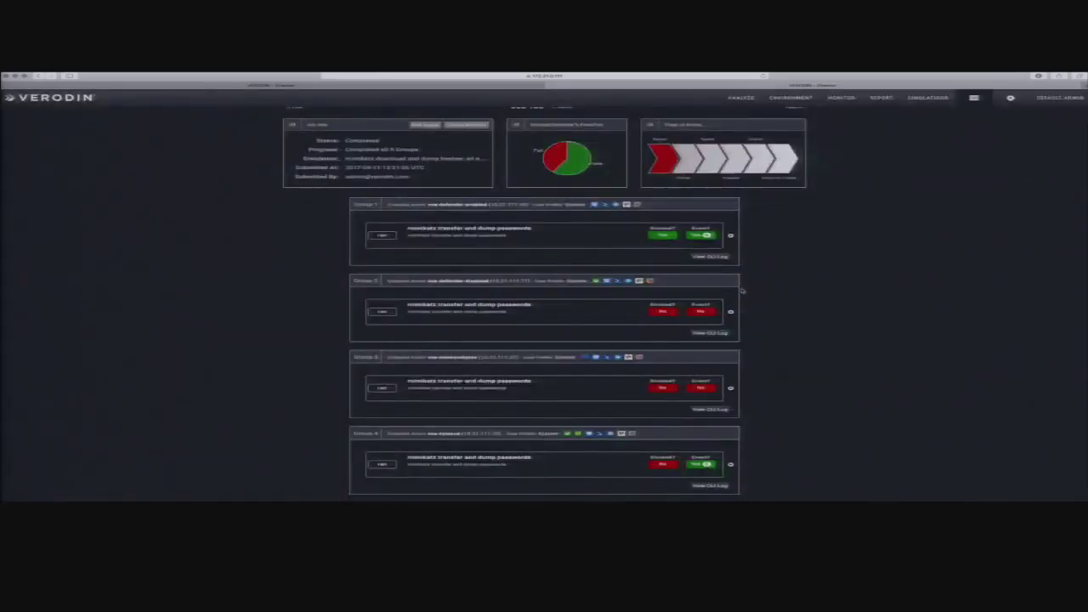
Step: View the CLI log of Group 1's mimikatz action, highlight the output line below the update.exe command and close the log
{"action": "left_click", "coordinate": [709, 256]}
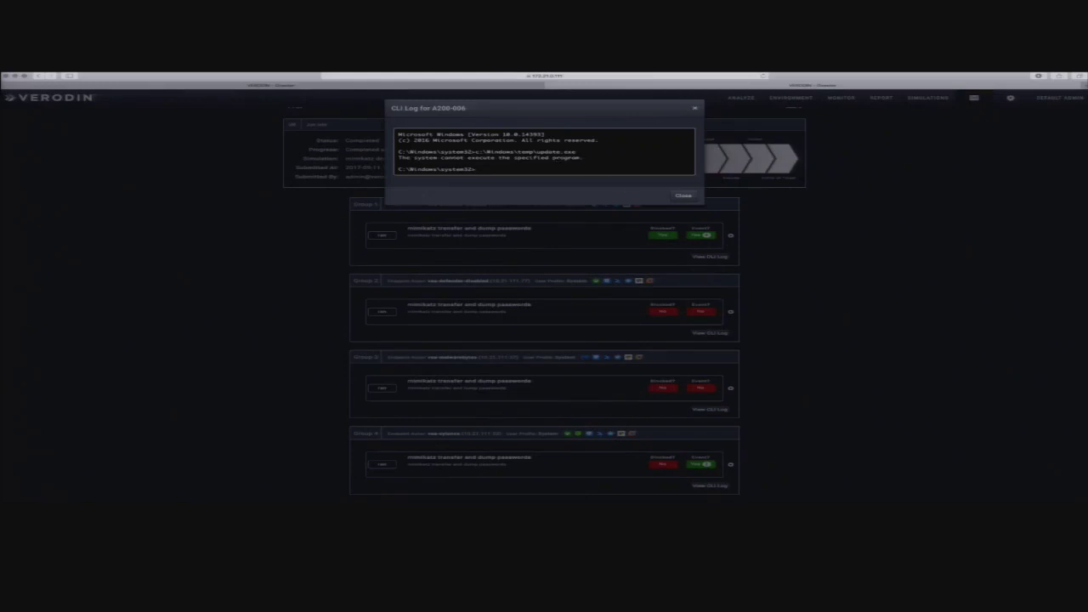
{"action": "left_click_drag", "start_coordinate": [398, 157], "coordinate": [581, 158]}
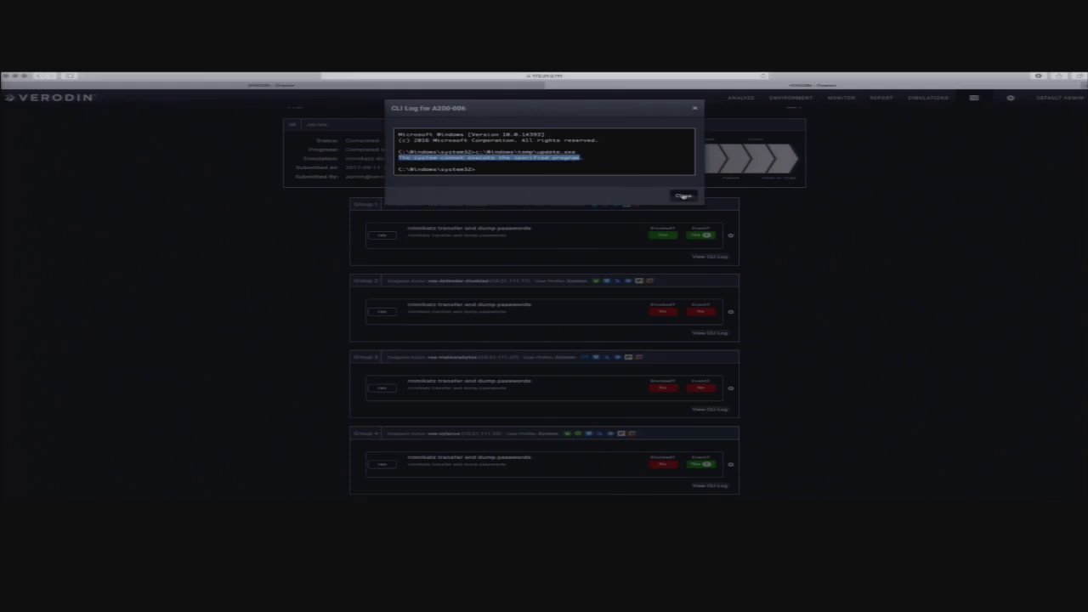
{"action": "left_click", "coordinate": [683, 197]}
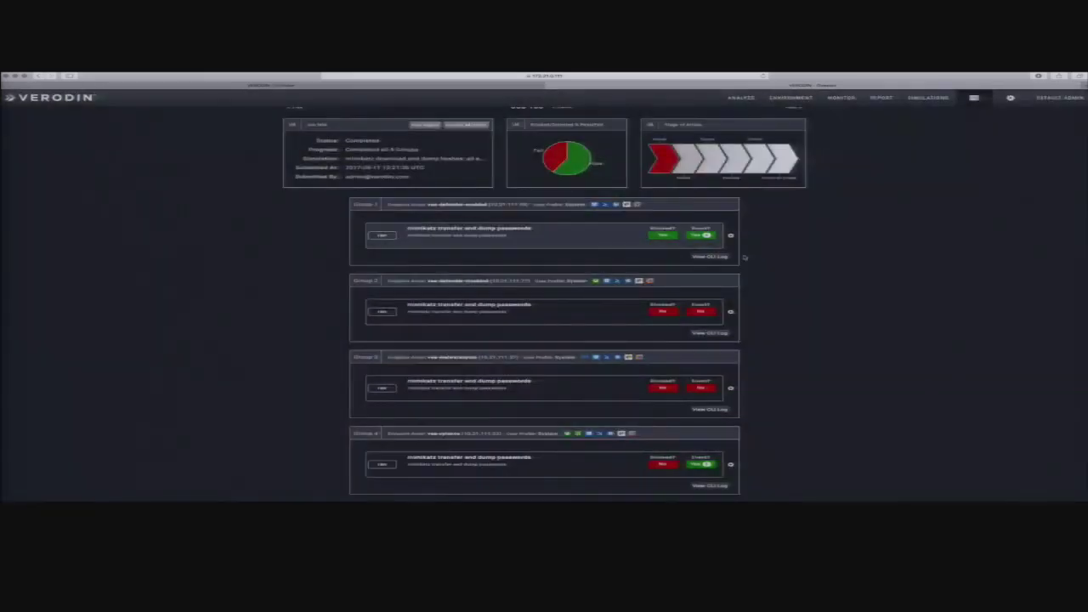
Step: Examine the mimikatz credential dump in the CLI log of Group 2, the endpoint with Defender disabled
{"action": "scroll", "coordinate": [760, 265], "scroll_direction": "down", "scroll_amount": 1}
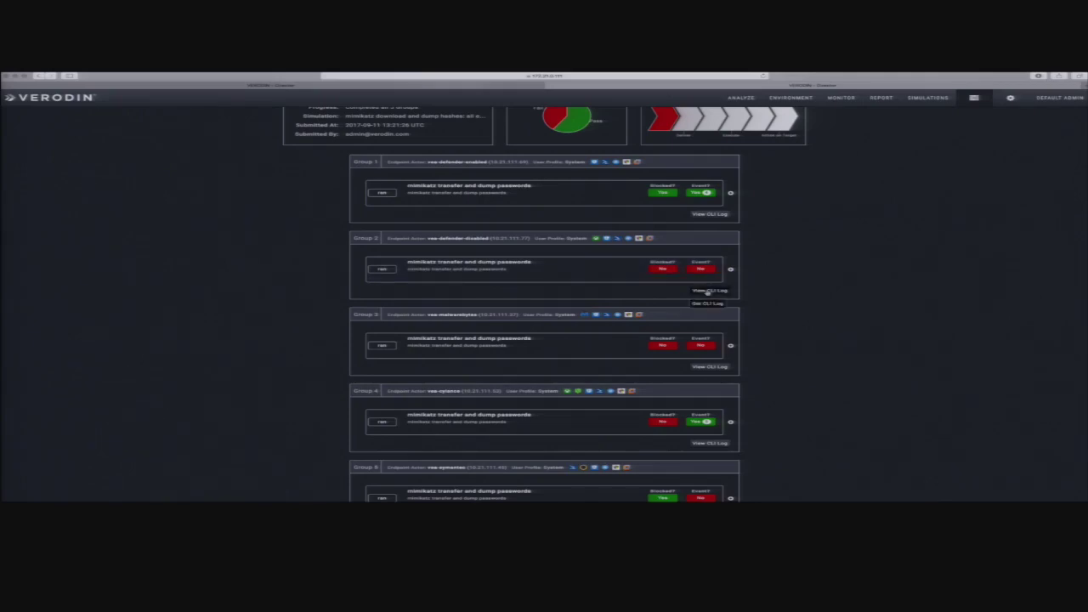
{"action": "left_click", "coordinate": [707, 290]}
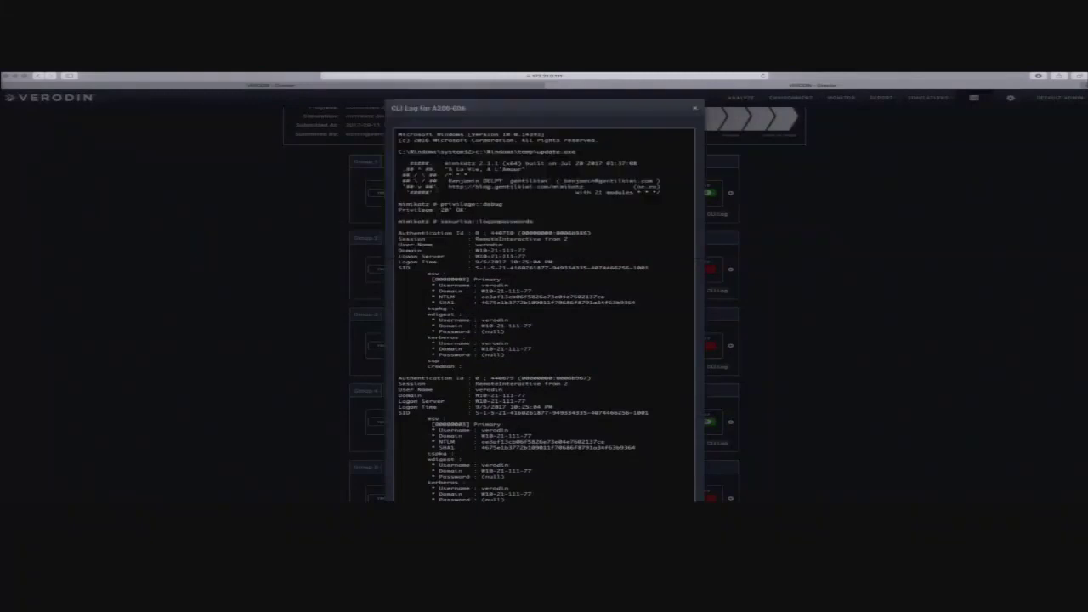
{"action": "scroll", "coordinate": [544, 297], "scroll_direction": "down", "scroll_amount": 1}
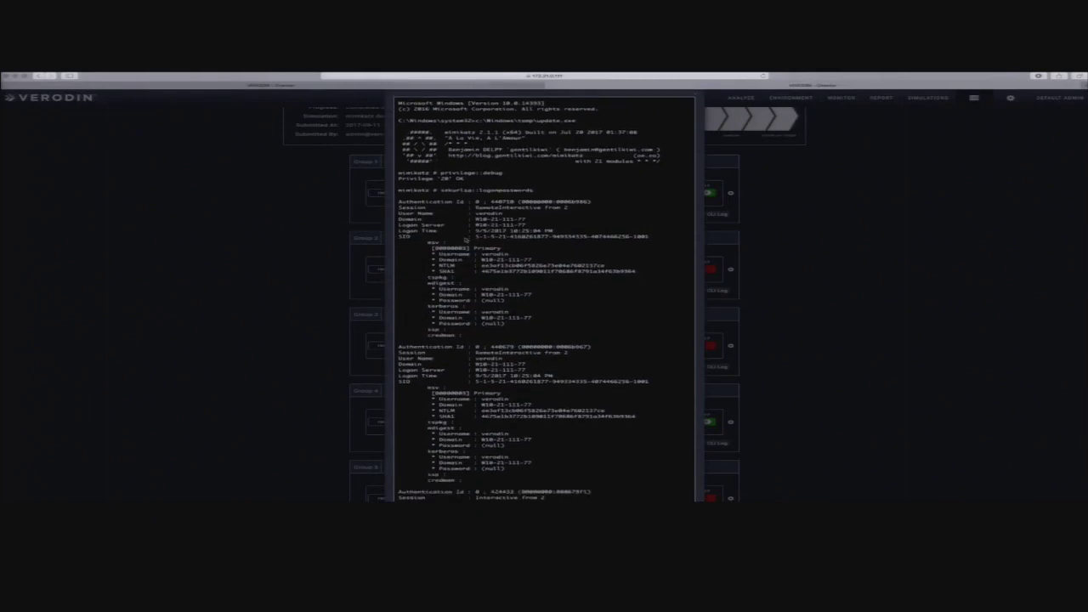
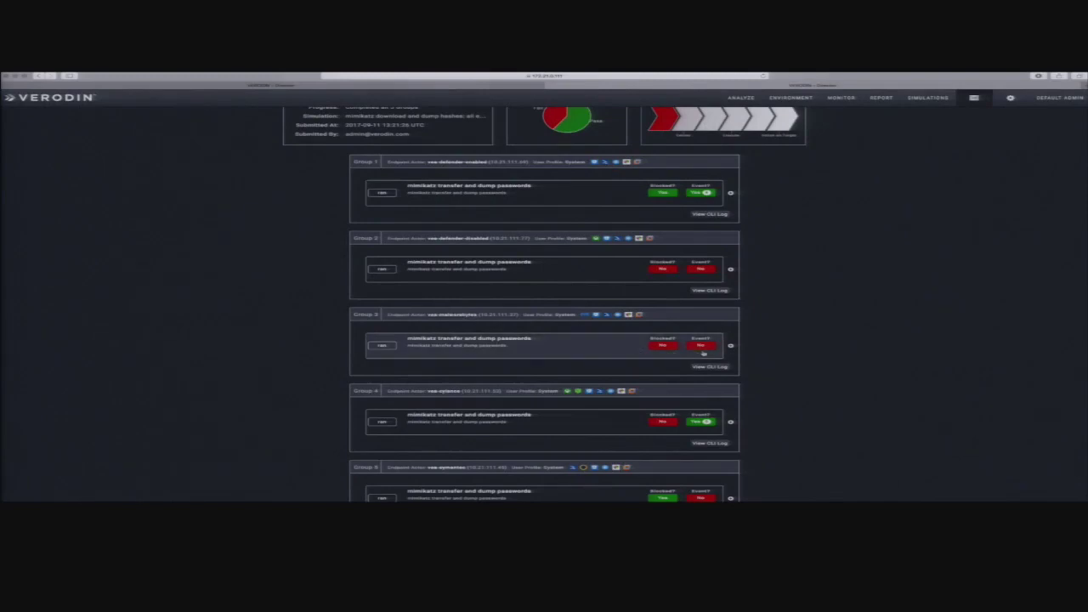
Step: Check Group 4's mimikatz CLI log, inspect the raw Windows and Splunk data of its detected events, and close the events
{"action": "scroll", "coordinate": [704, 354], "scroll_direction": "down", "scroll_amount": 1}
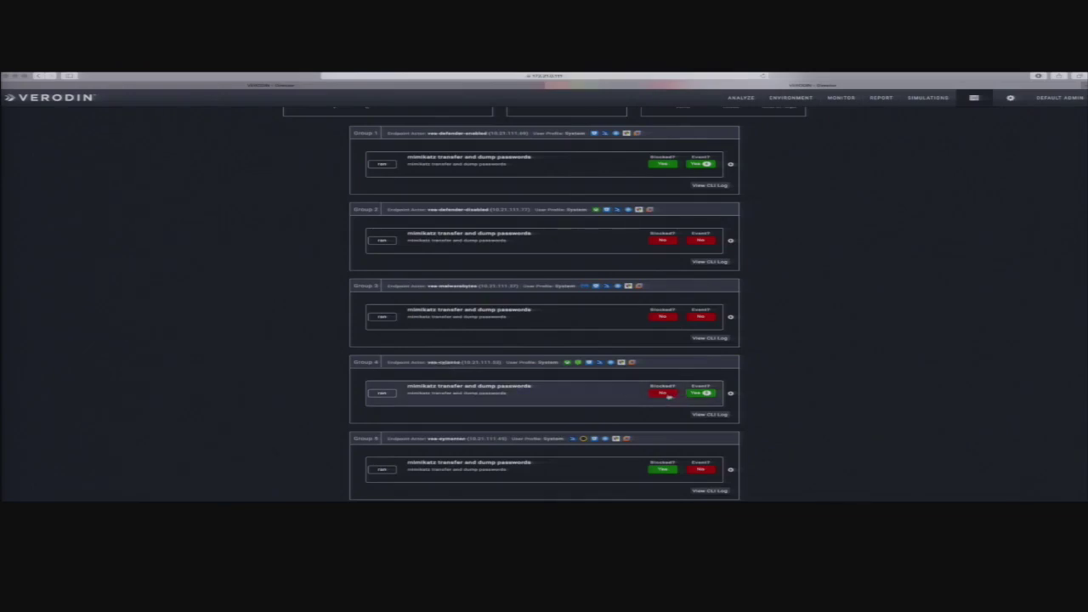
{"action": "left_click", "coordinate": [707, 416]}
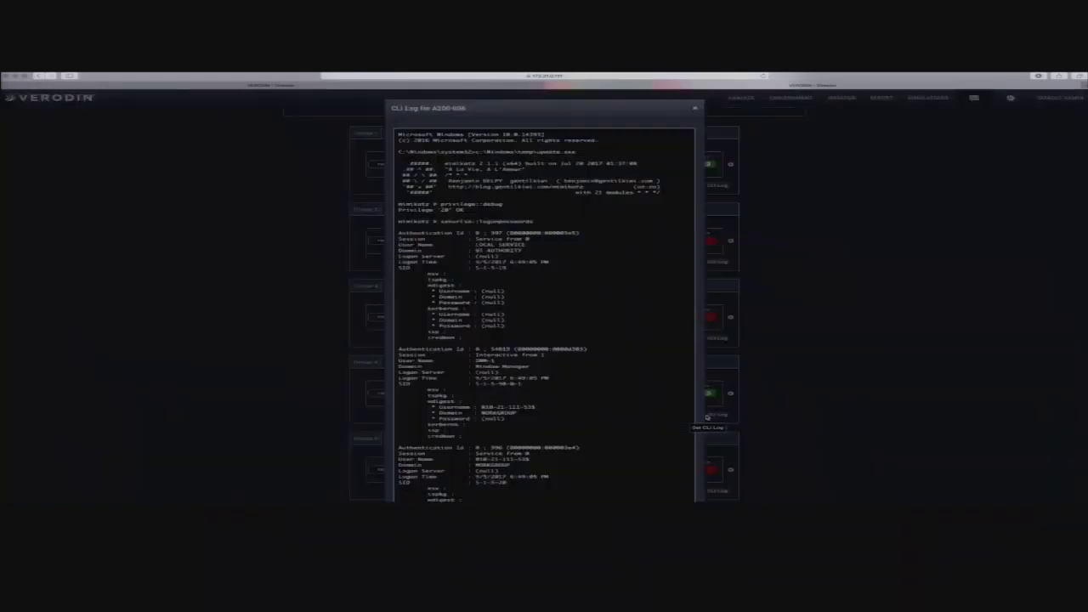
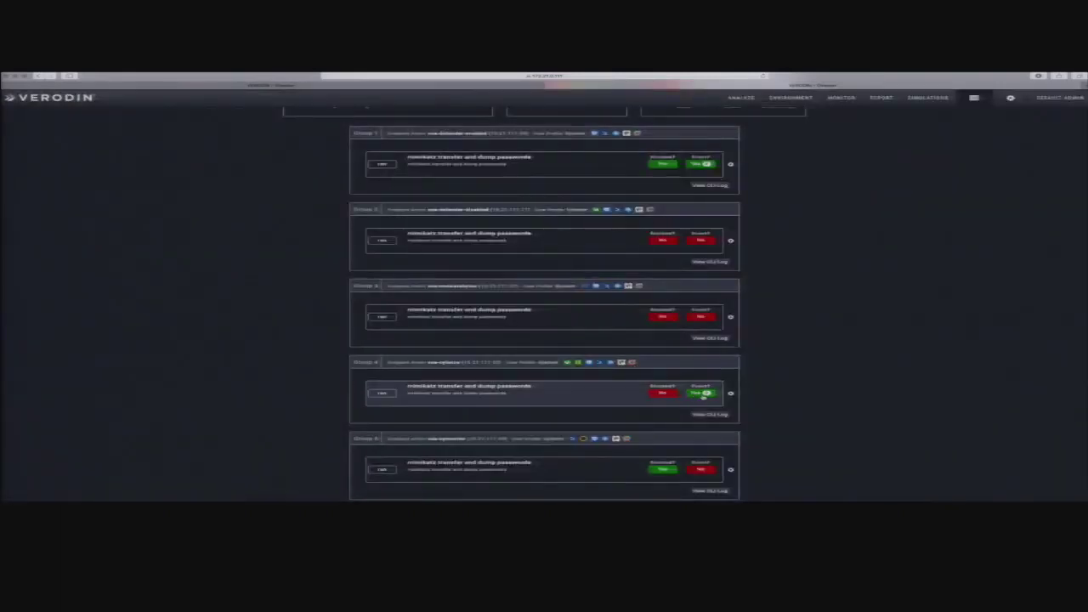
{"action": "left_click", "coordinate": [703, 393]}
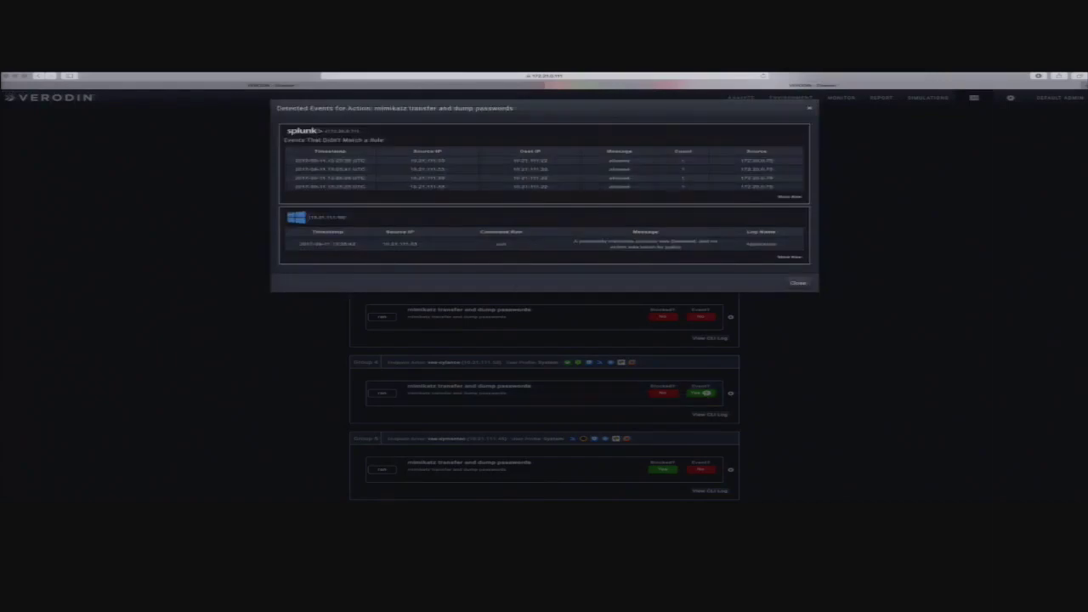
{"action": "left_click", "coordinate": [788, 257]}
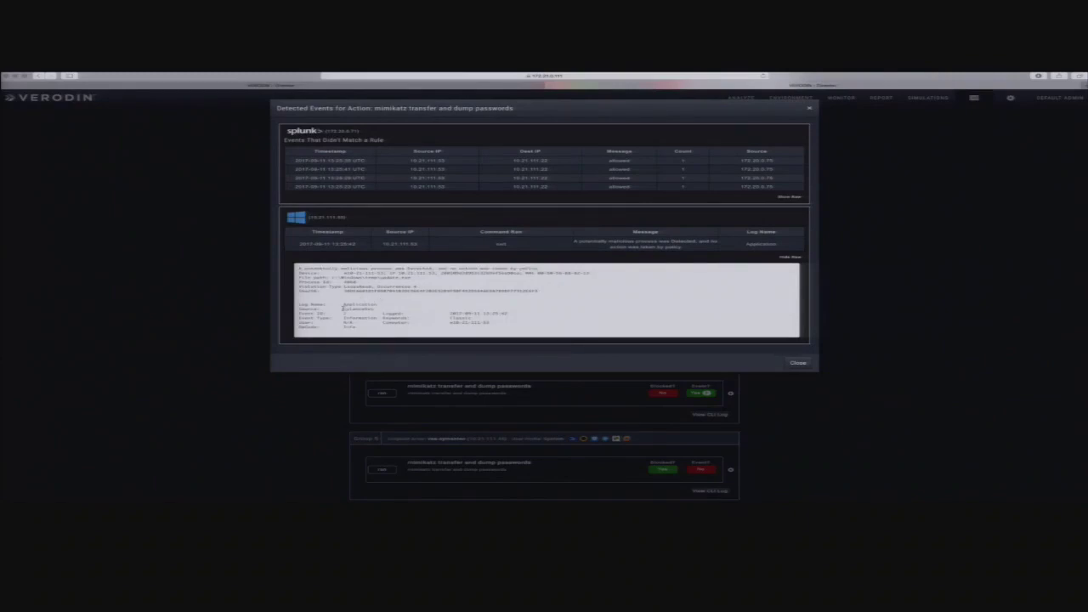
{"action": "double_click", "coordinate": [374, 309]}
{"action": "left_click_drag", "start_coordinate": [386, 142], "coordinate": [285, 129]}
{"action": "left_click", "coordinate": [787, 198]}
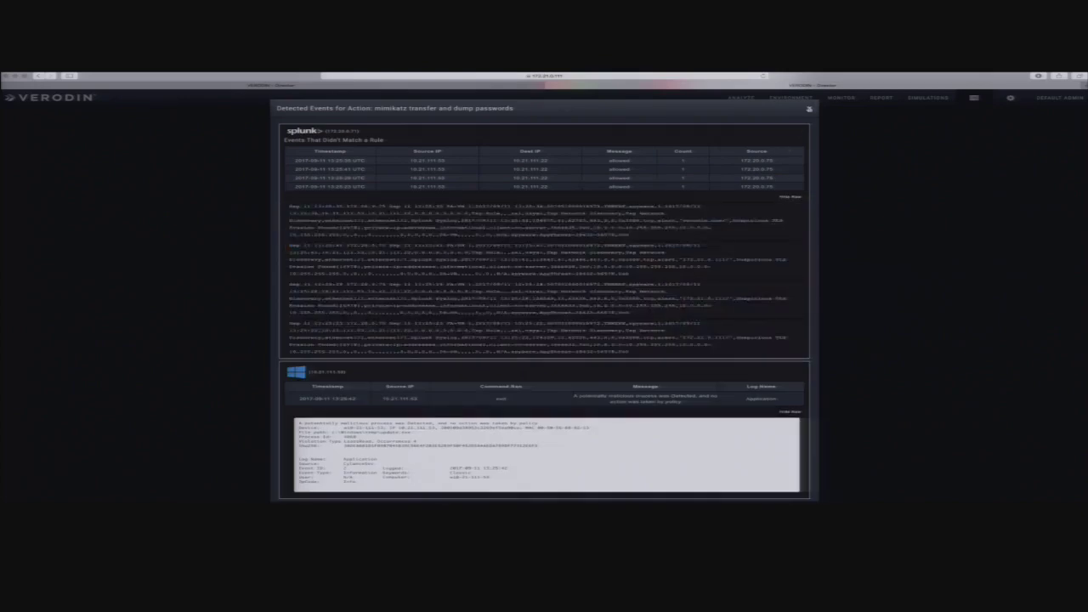
{"action": "left_click", "coordinate": [809, 108]}
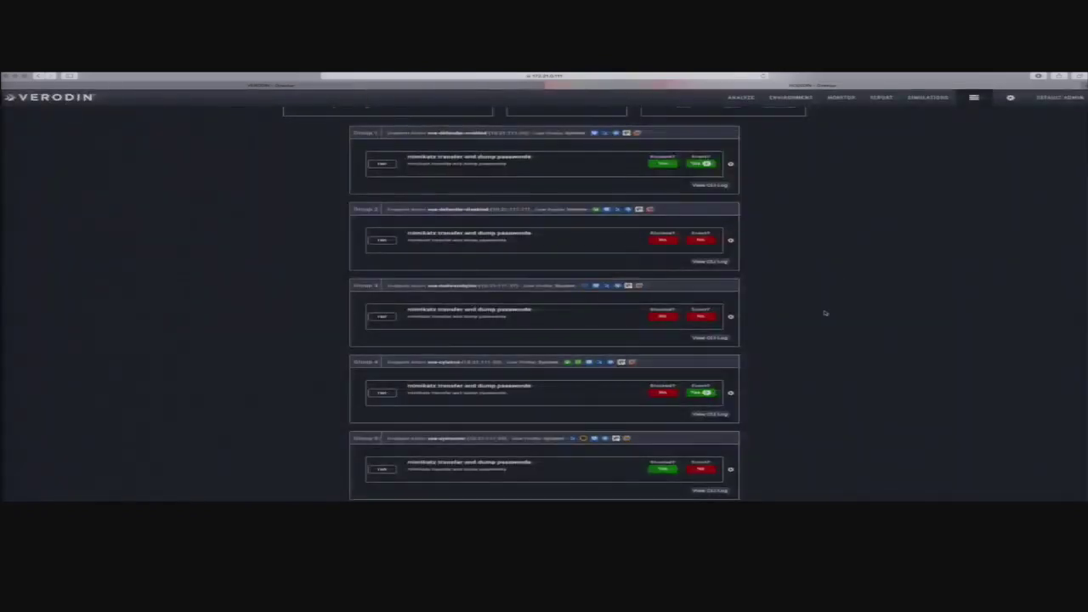
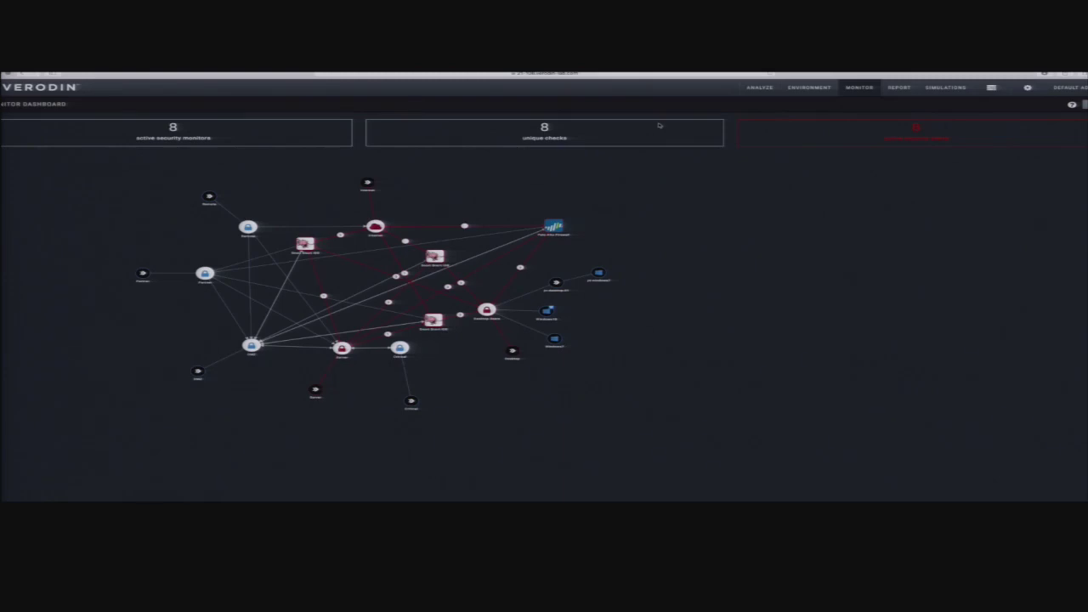
Step: Open the dimensional analysis heat map, review the available row and column dimensions in its filters, and close the filters
{"action": "left_click", "coordinate": [765, 89]}
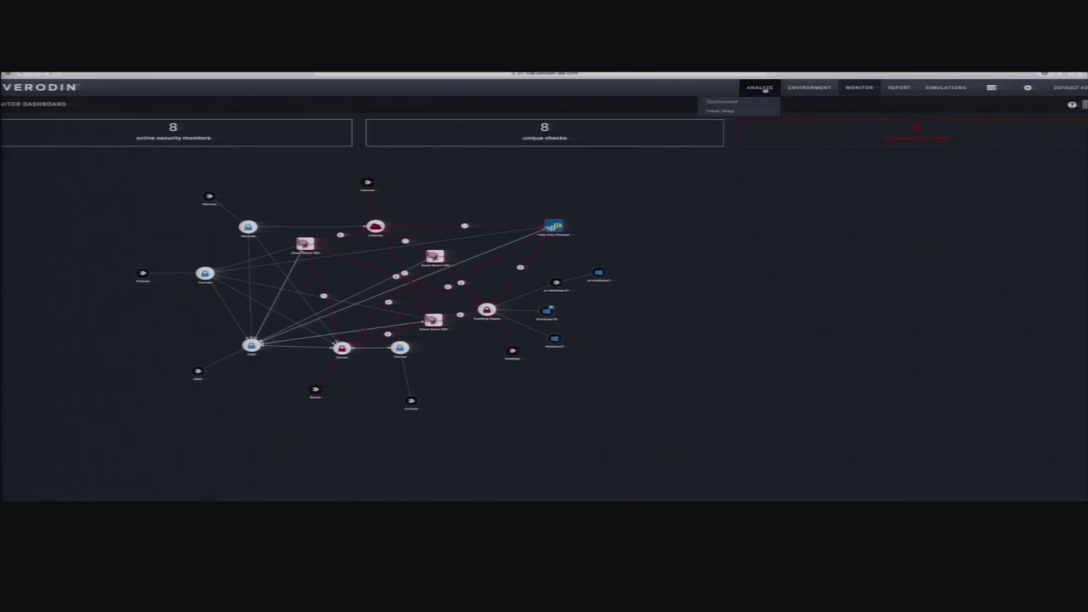
{"action": "left_click", "coordinate": [727, 111]}
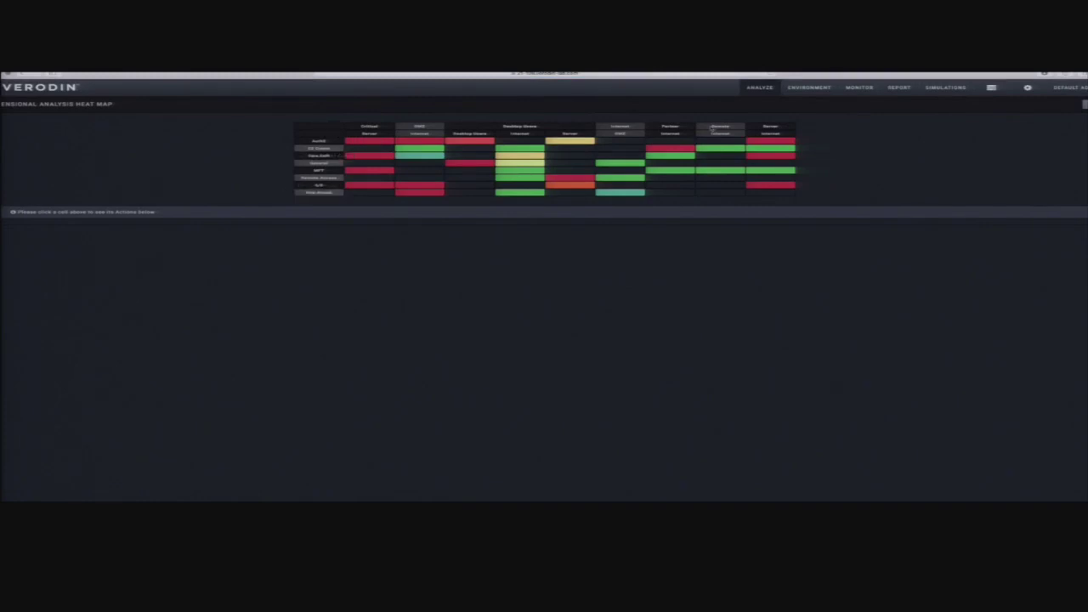
{"action": "left_click", "coordinate": [1084, 103]}
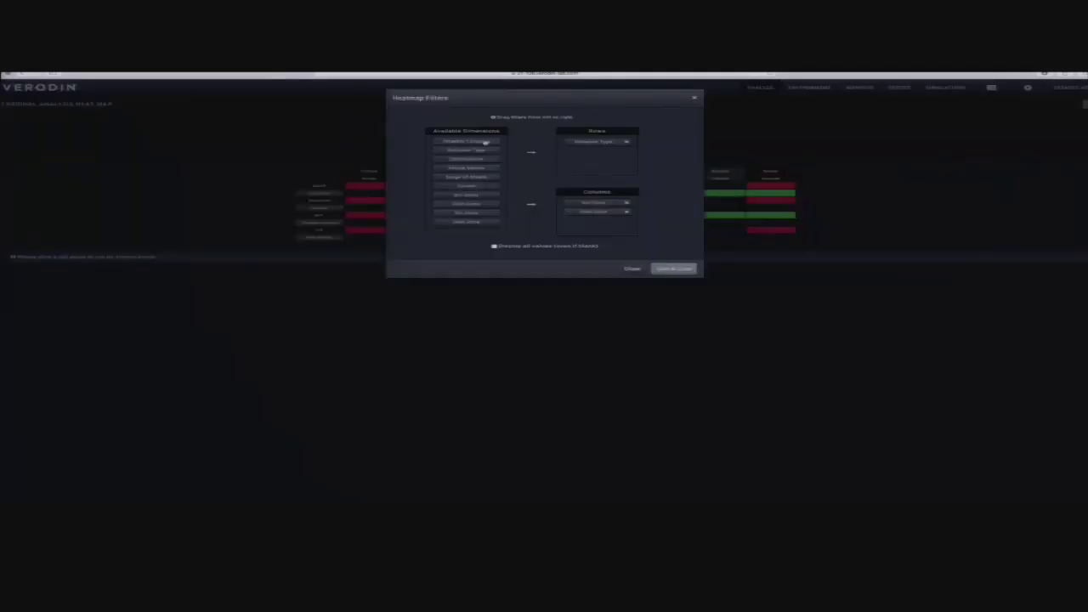
{"action": "left_click", "coordinate": [630, 269]}
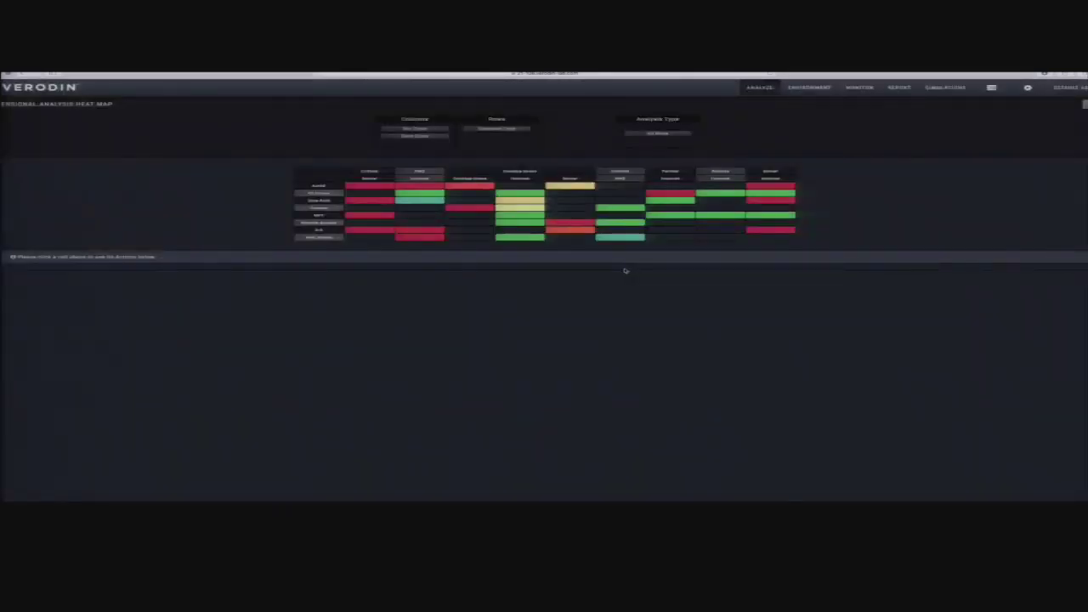
Step: Show the cell details for the authentication row from the Critical to the Server zone and examine its Anonymous FTP Access action
{"action": "left_click", "coordinate": [379, 188]}
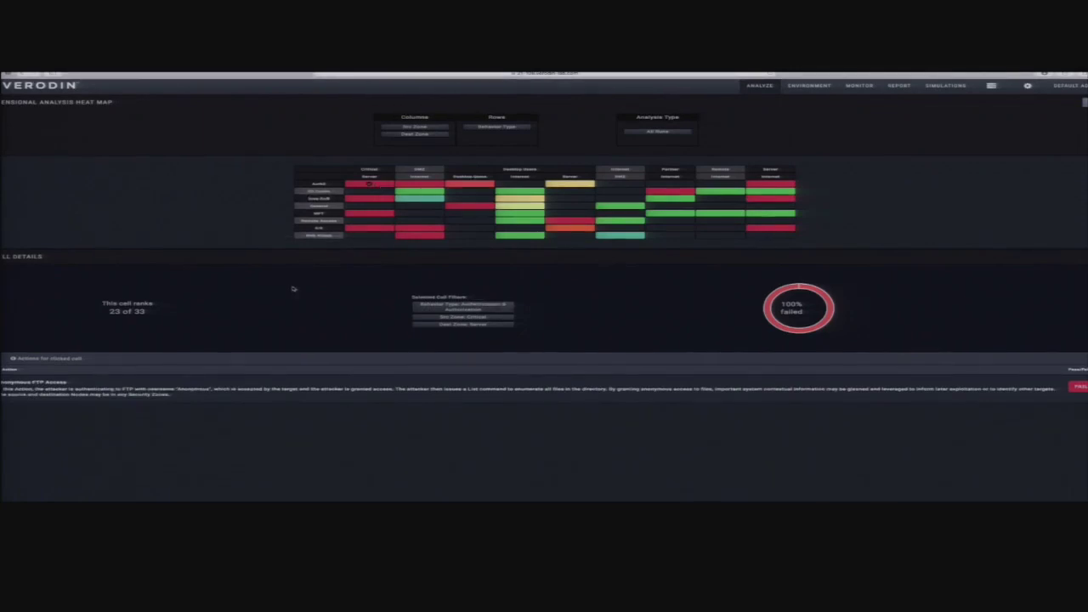
{"action": "mouse_move", "coordinate": [75, 386]}
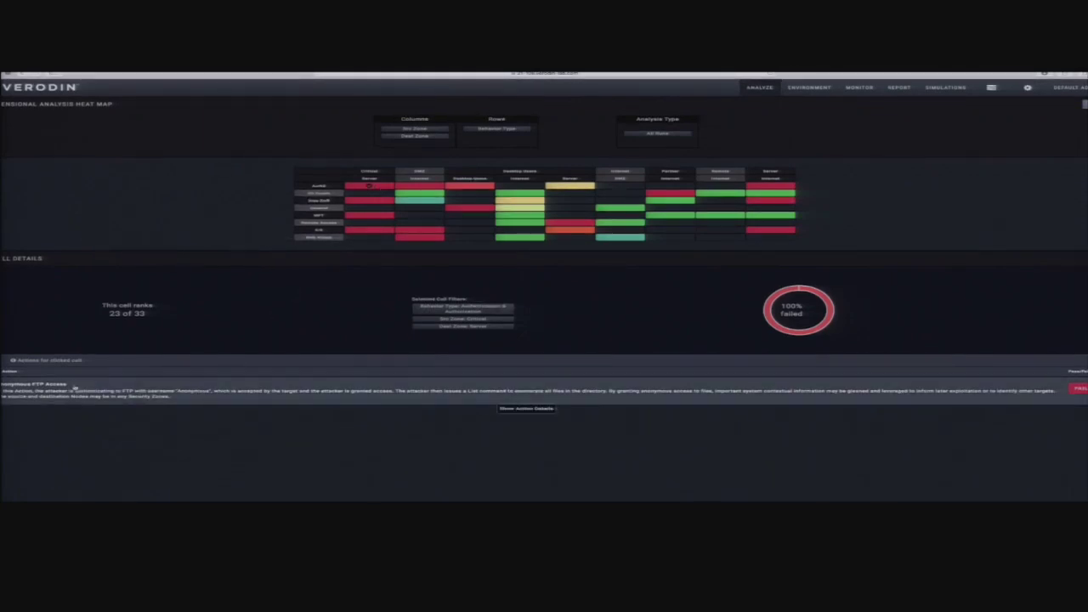